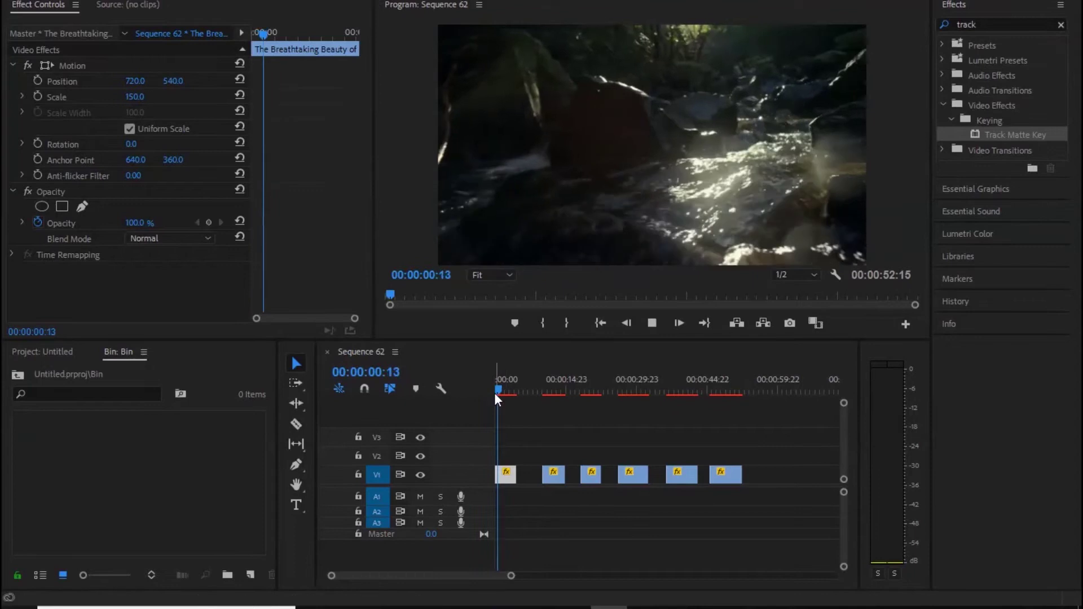
Ripple-delete the empty gap after the first V1 clip and play the joined clips.
mouse_move(500, 390)
left_mouse_down()
mouse_move(615, 416)
mouse_move(498, 421)
left_mouse_up()
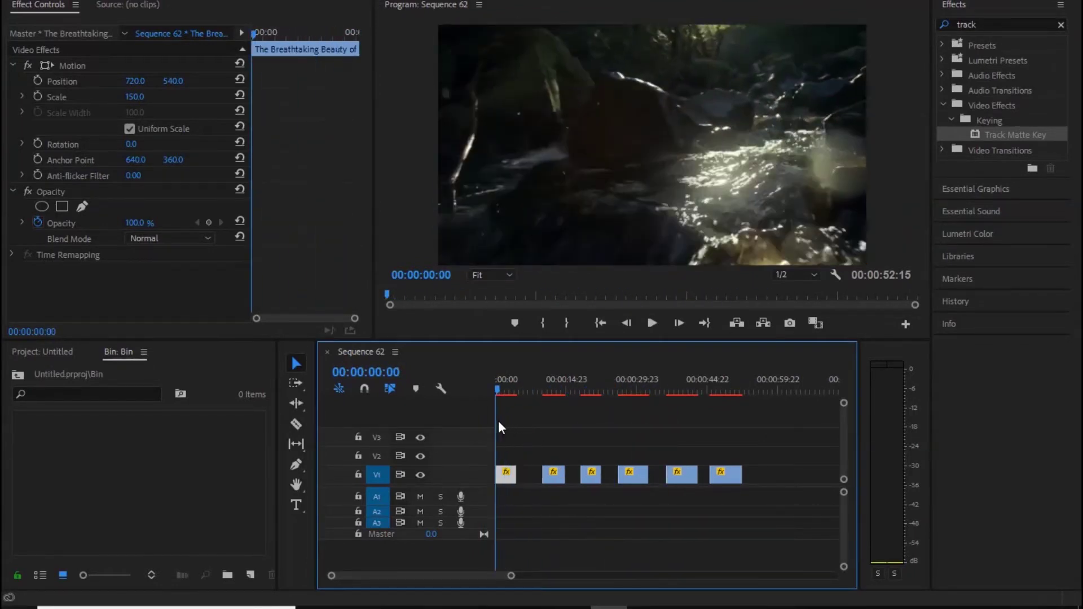
left_click(532, 475)
right_click(530, 475)
left_click(576, 485)
left_click_drag(517, 391, 505, 392)
key("space")
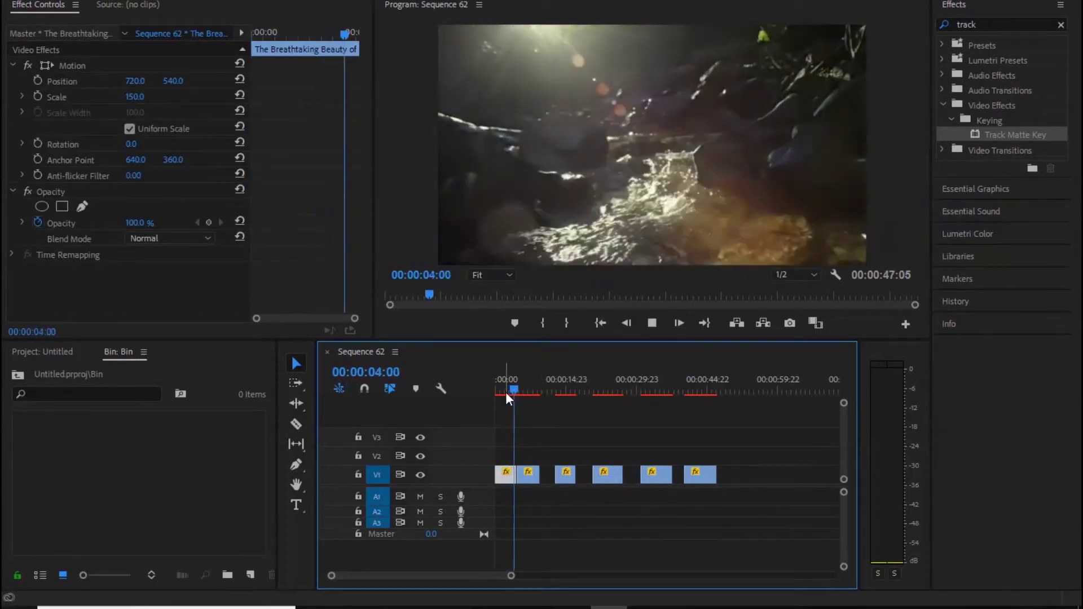
Ripple-delete the gap after the second V1 clip and review the edit.
left_click(527, 475)
right_click(544, 479)
left_click(598, 486)
left_click_drag(550, 390, 510, 392)
key("space")
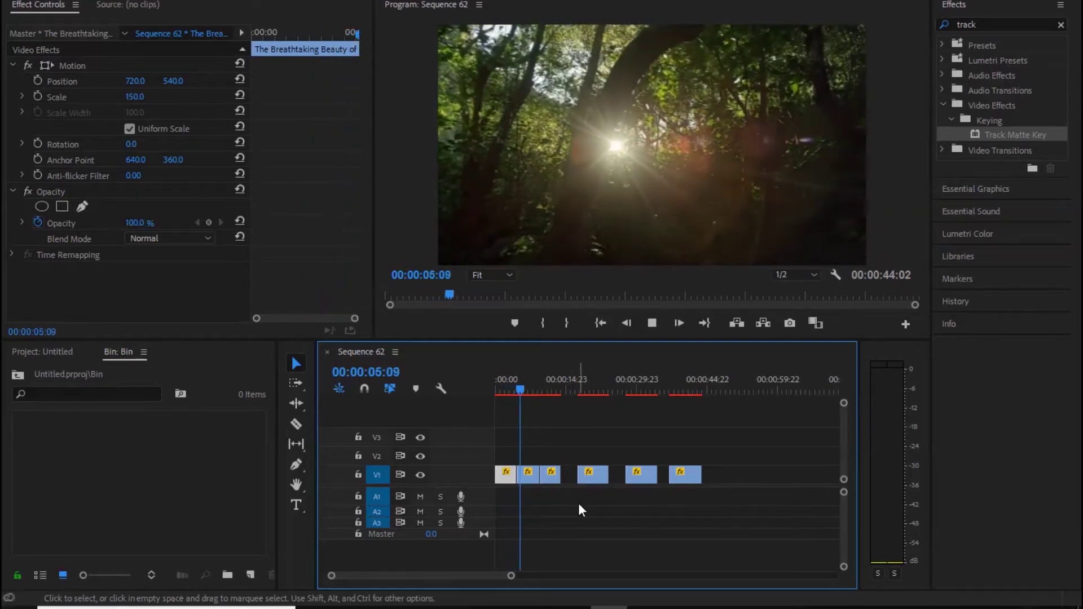
key("space")
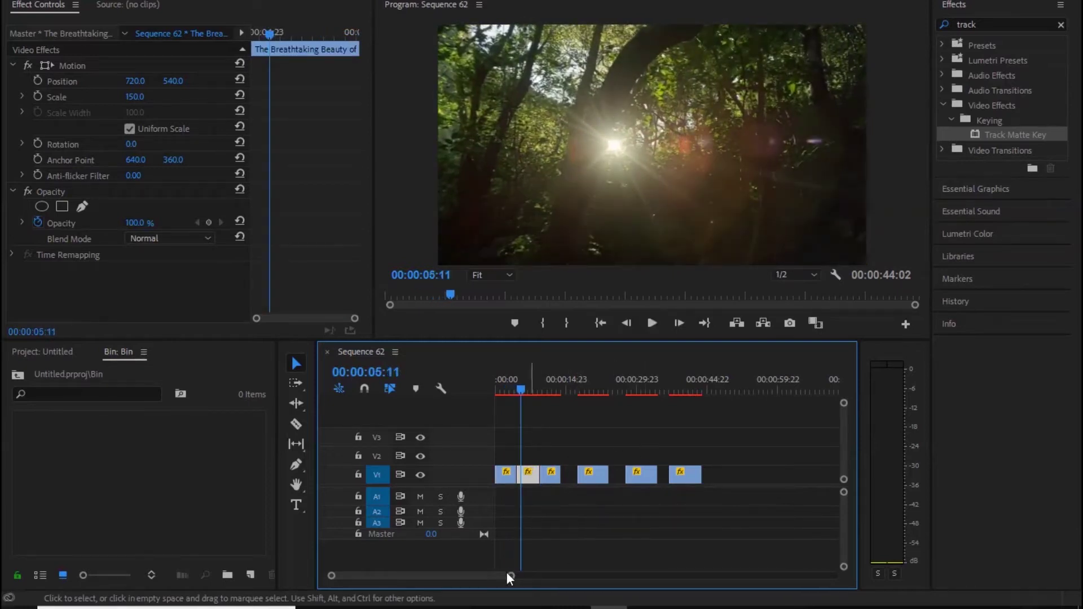
left_click_drag(511, 576, 437, 576)
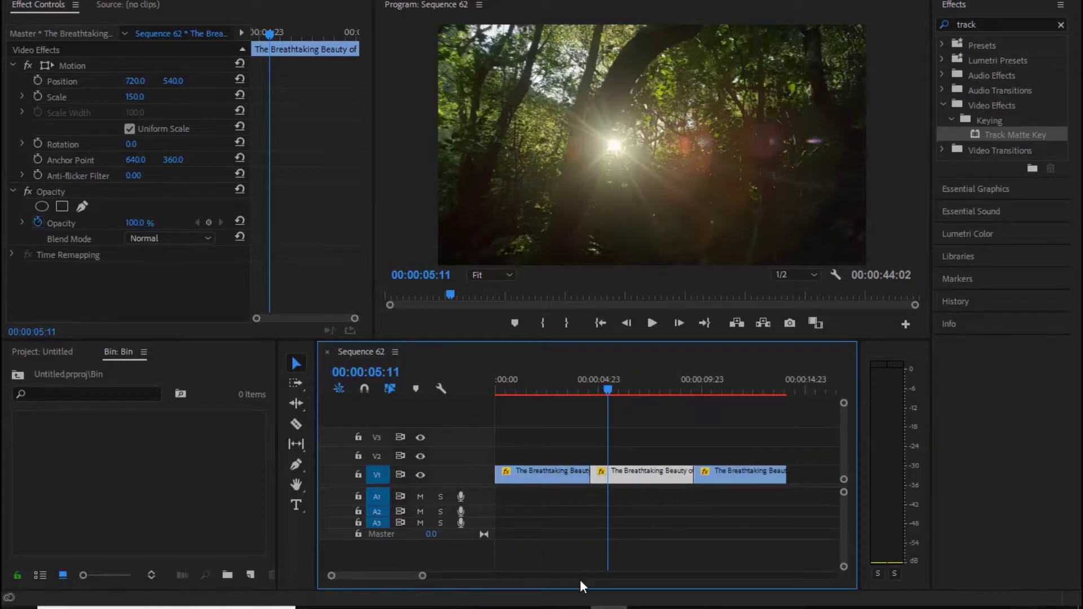
Drag Transition021–040 from the Orange83 folder into Premiere's bin, then minimize Explorer.
mouse_move(425, 607)
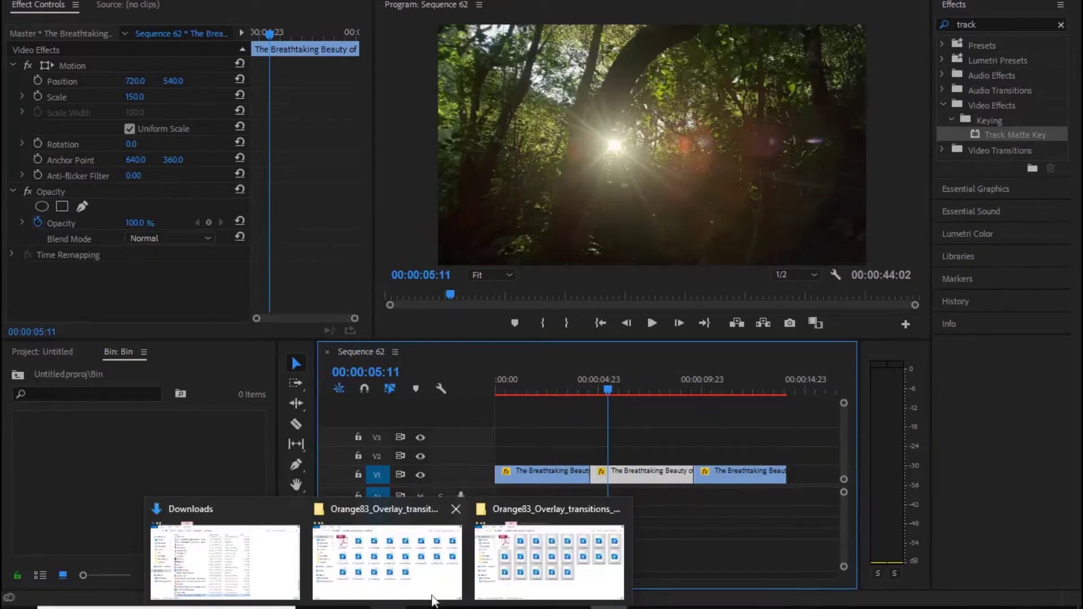
left_click(506, 583)
left_click_drag(506, 138, 173, 506)
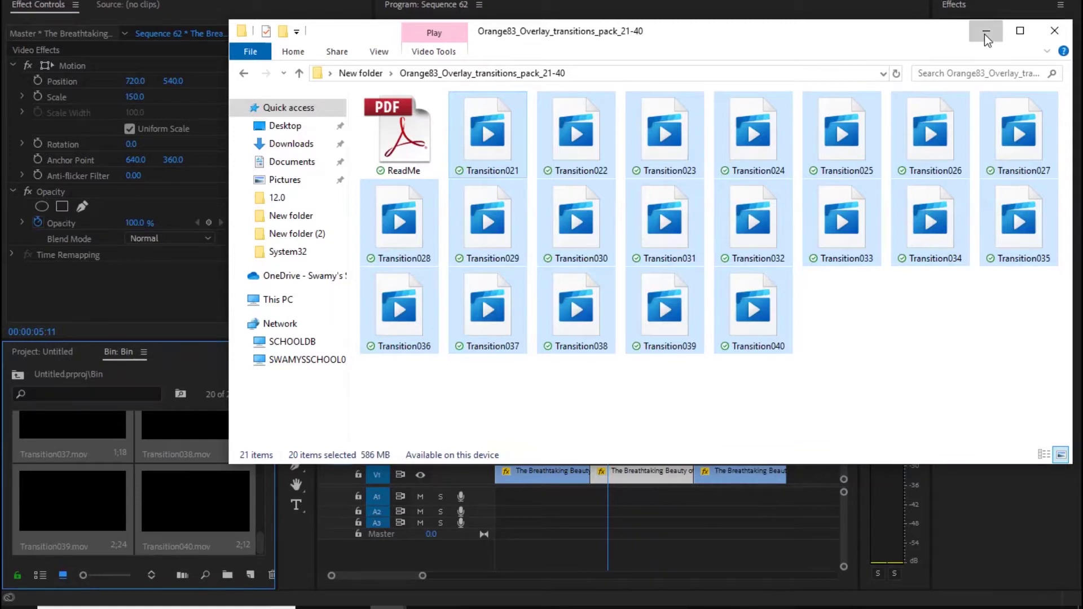
left_click(986, 31)
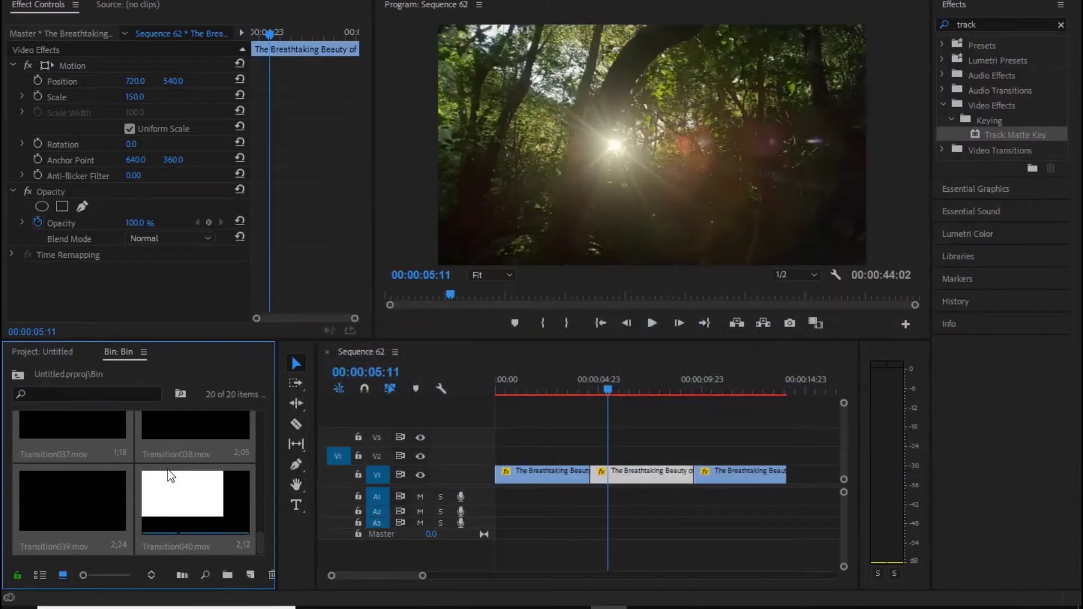
Drop Transition022.mov from the bin onto V2 over the first nature-clip cut.
scroll(177, 508, "up", 2)
scroll(178, 503, "up", 1)
scroll(178, 503, "up", 1)
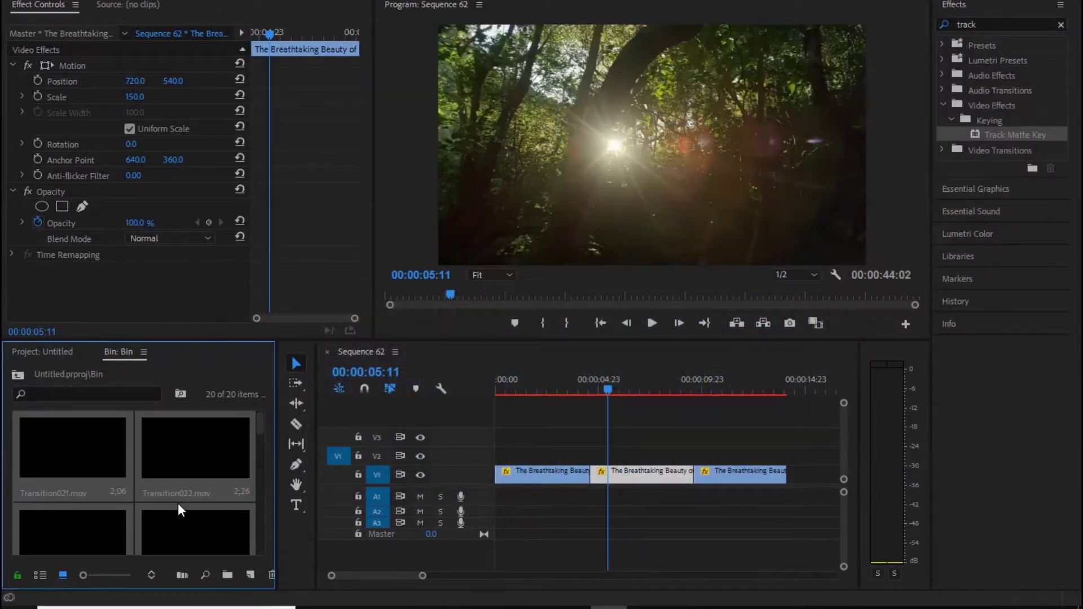
left_click(63, 472)
left_click(207, 446)
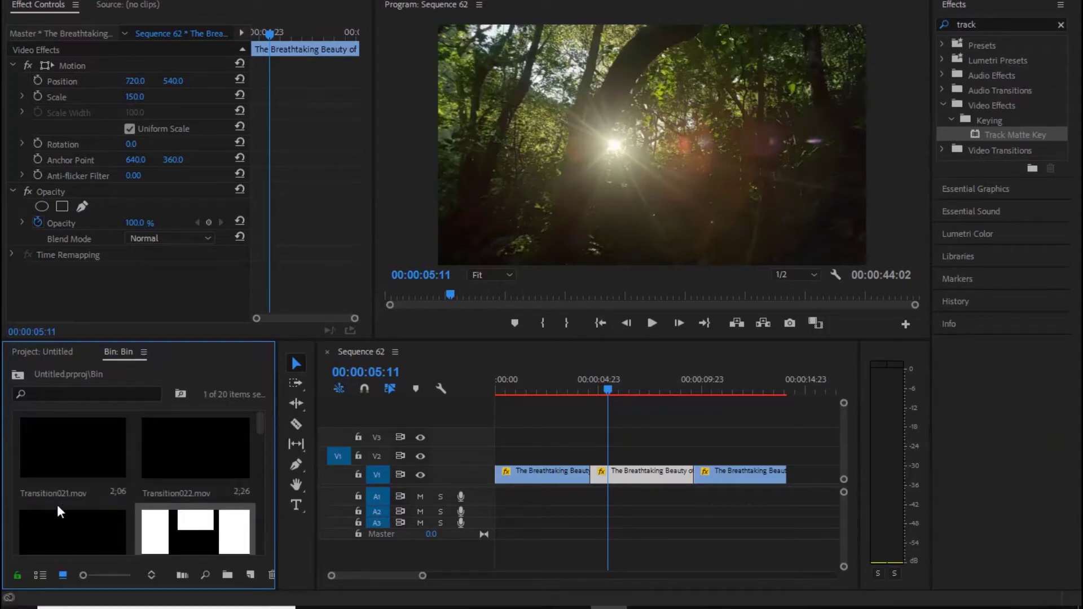
left_click_drag(187, 472, 542, 443)
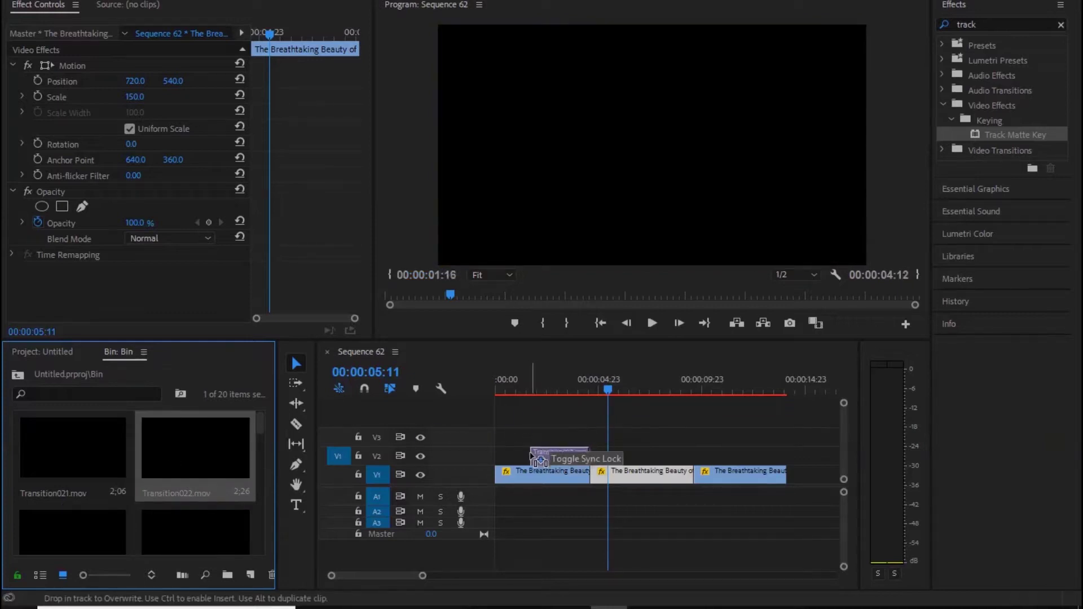
left_click_drag(542, 443, 530, 458)
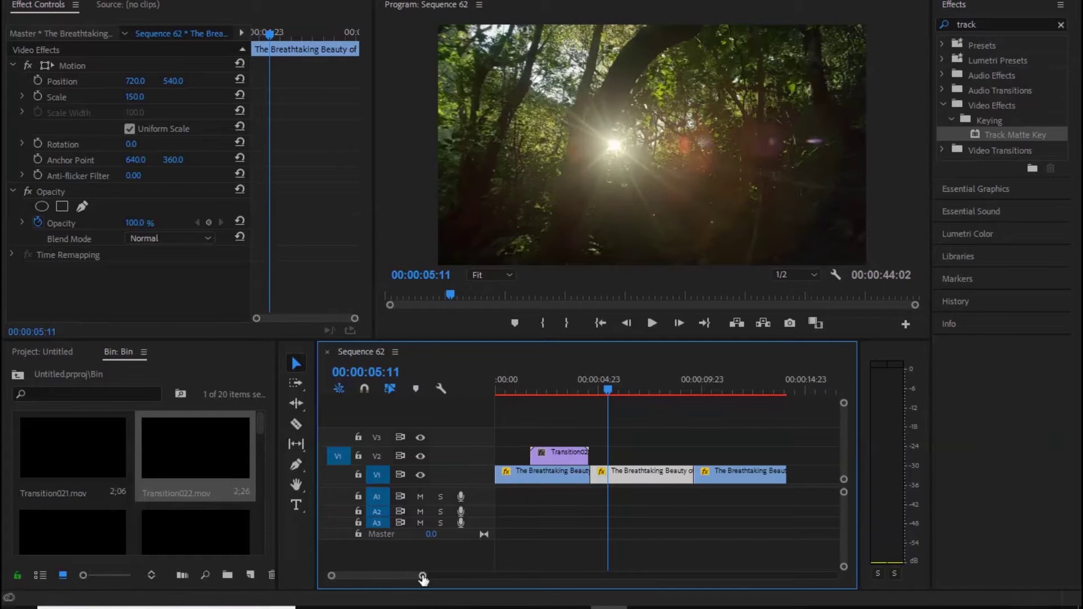
left_click_drag(423, 579, 392, 576)
left_click_drag(548, 458, 534, 460)
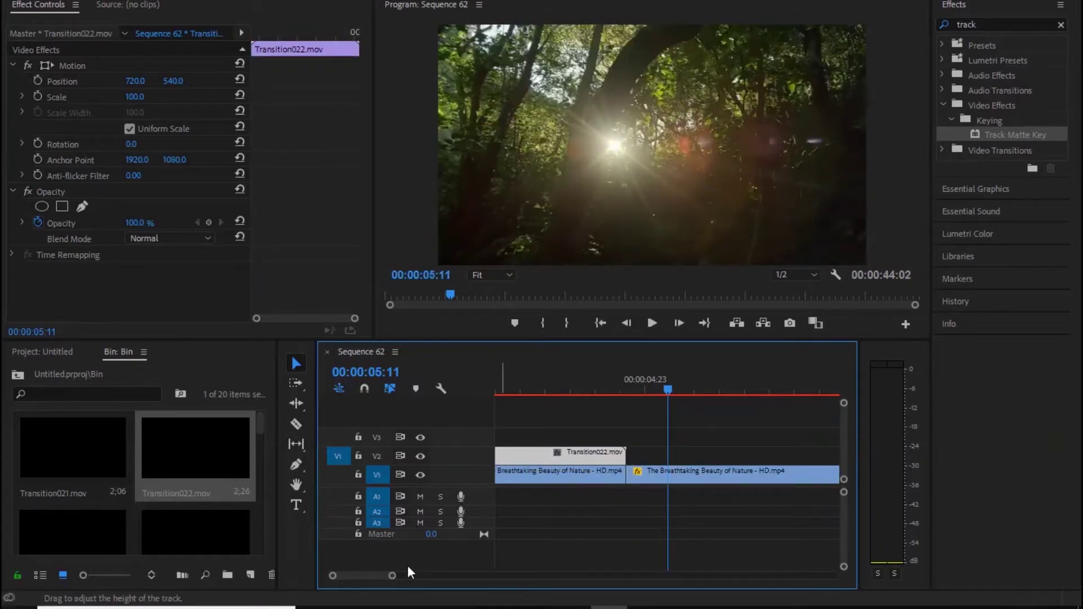
Ripple-trim the start and end of the Transition022 overlay.
left_click_drag(383, 576, 412, 575)
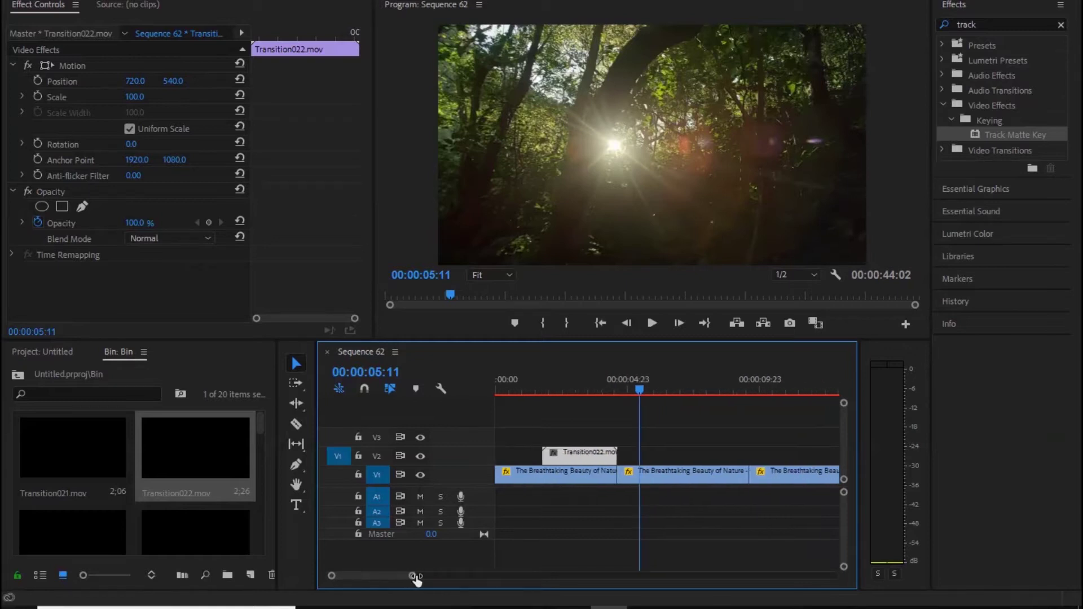
left_click(296, 403)
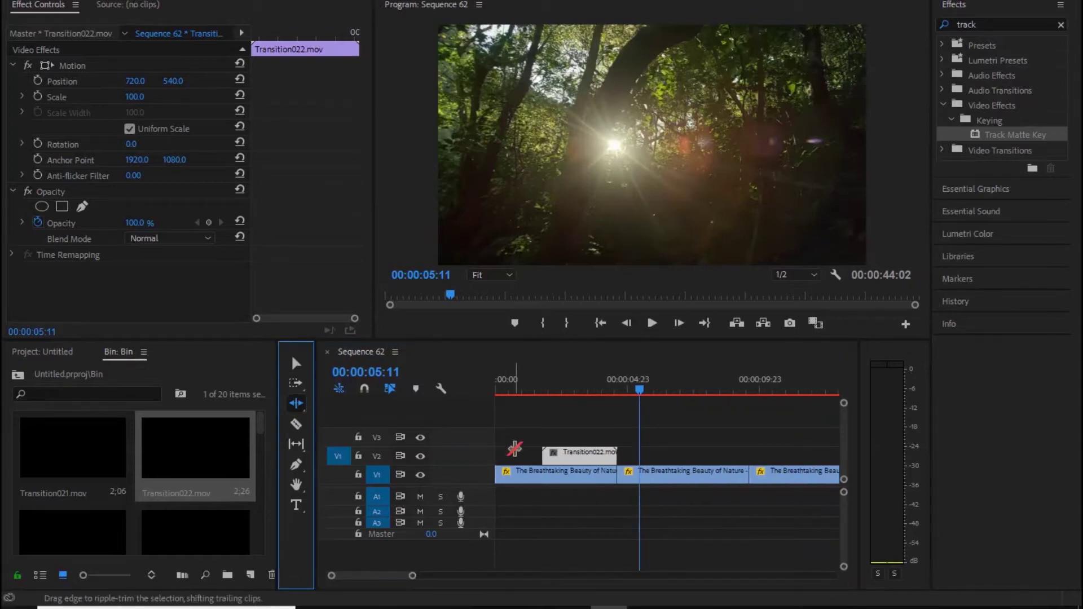
left_click_drag(546, 455, 562, 458)
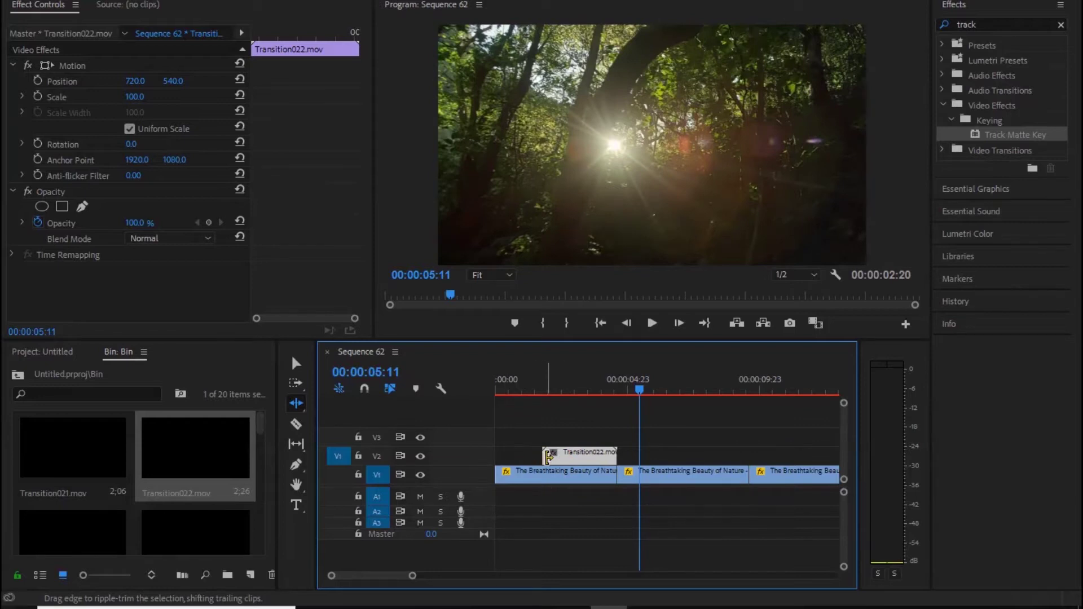
left_click_drag(544, 456, 557, 456)
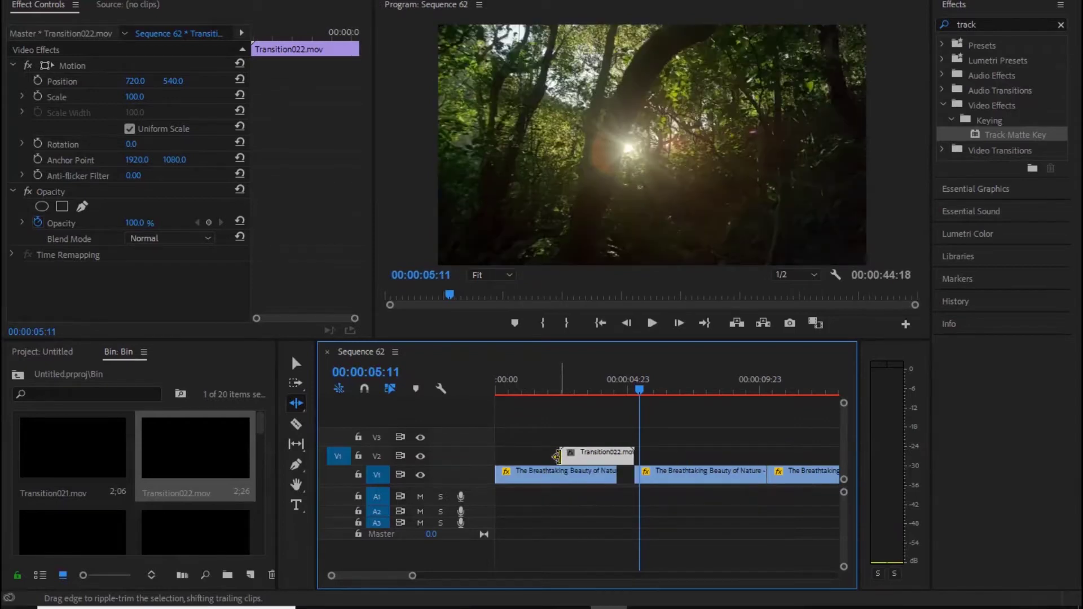
mouse_move(564, 452)
left_mouse_down()
mouse_move(610, 454)
mouse_move(589, 456)
left_mouse_up()
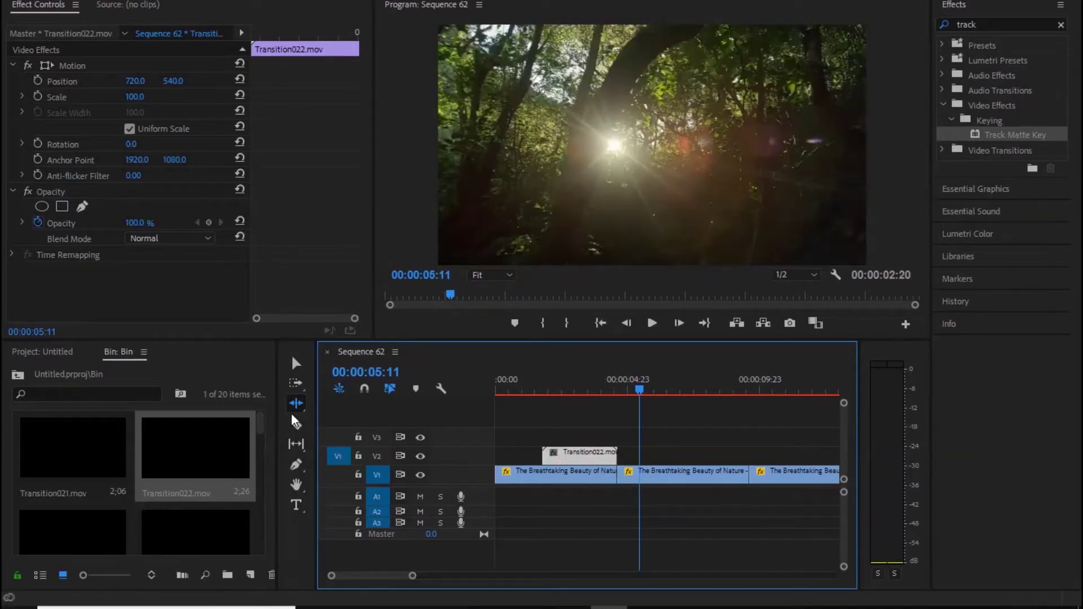
left_click(296, 386)
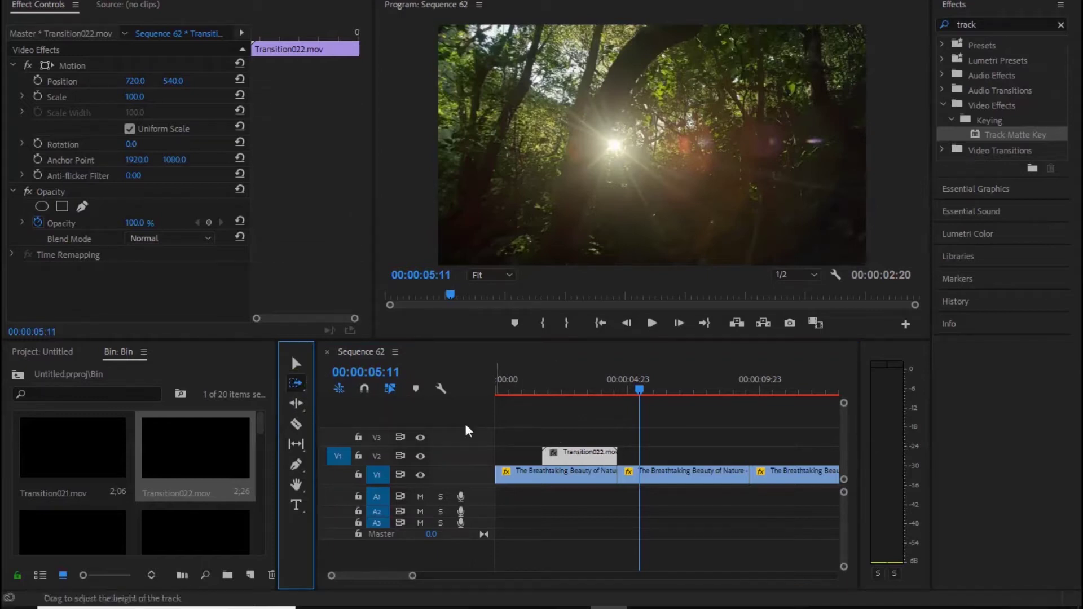
left_click(297, 404)
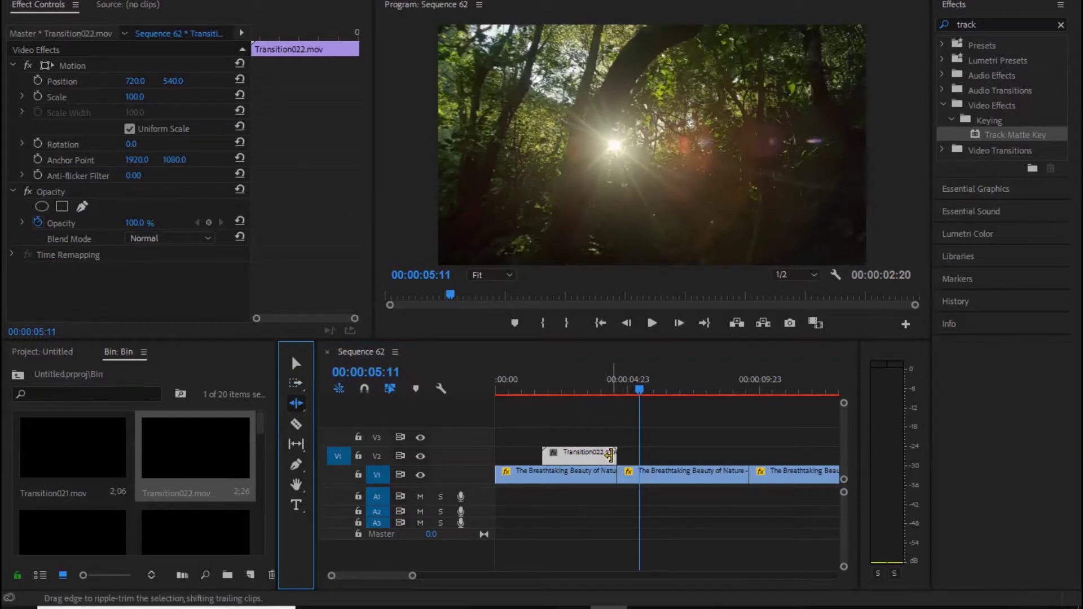
left_click_drag(614, 451, 624, 432)
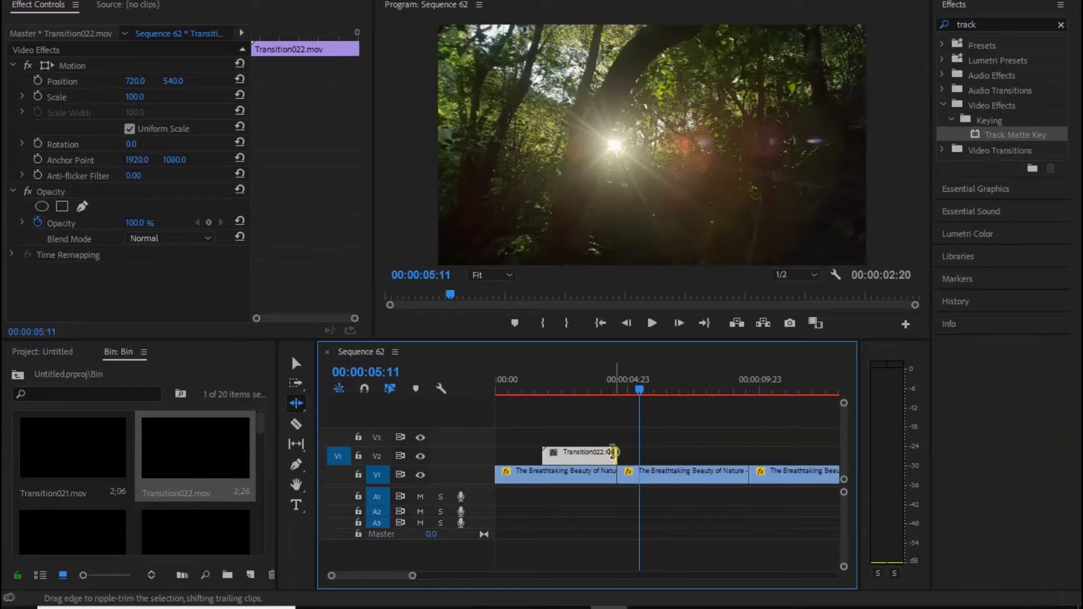
Move Transition022 up to V3 and place the second nature clip on V2 beneath it.
key("v")
left_click_drag(587, 452, 586, 433)
left_click_drag(658, 472, 584, 457)
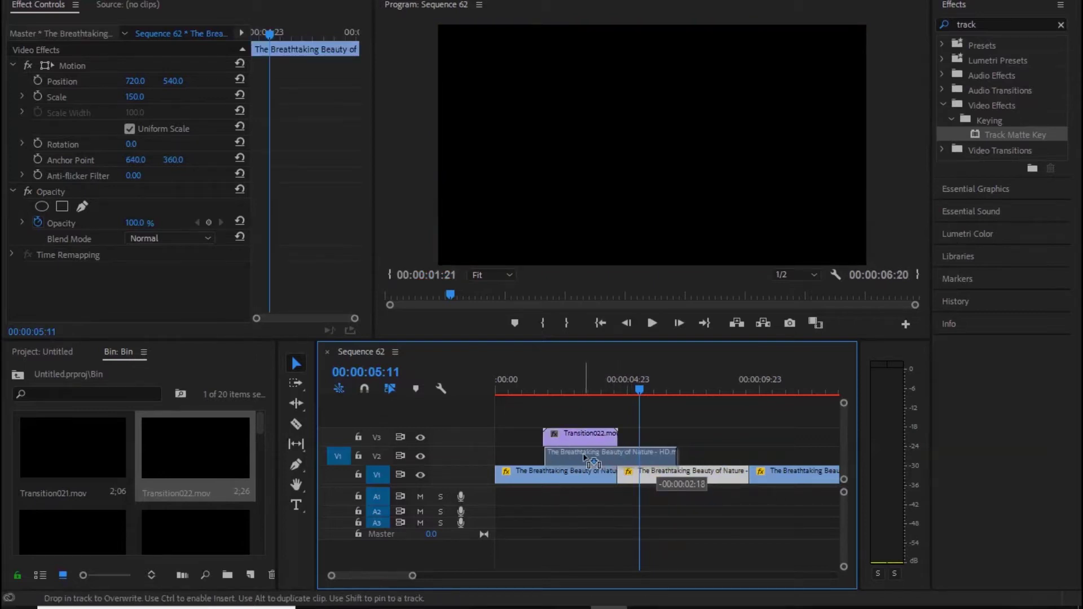
left_click_drag(585, 457, 584, 456)
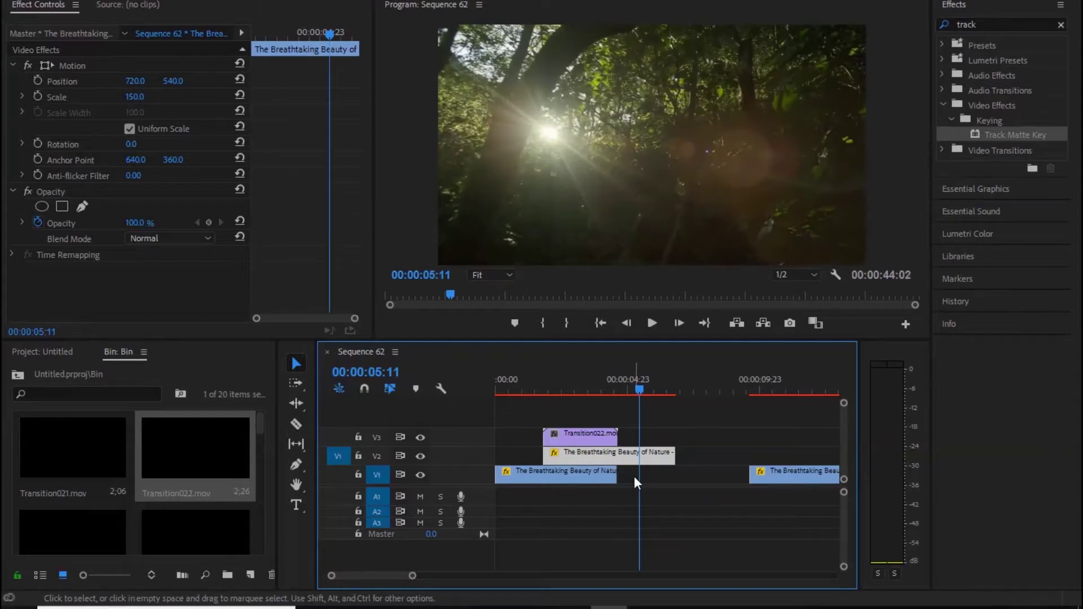
left_click_drag(594, 454, 604, 454)
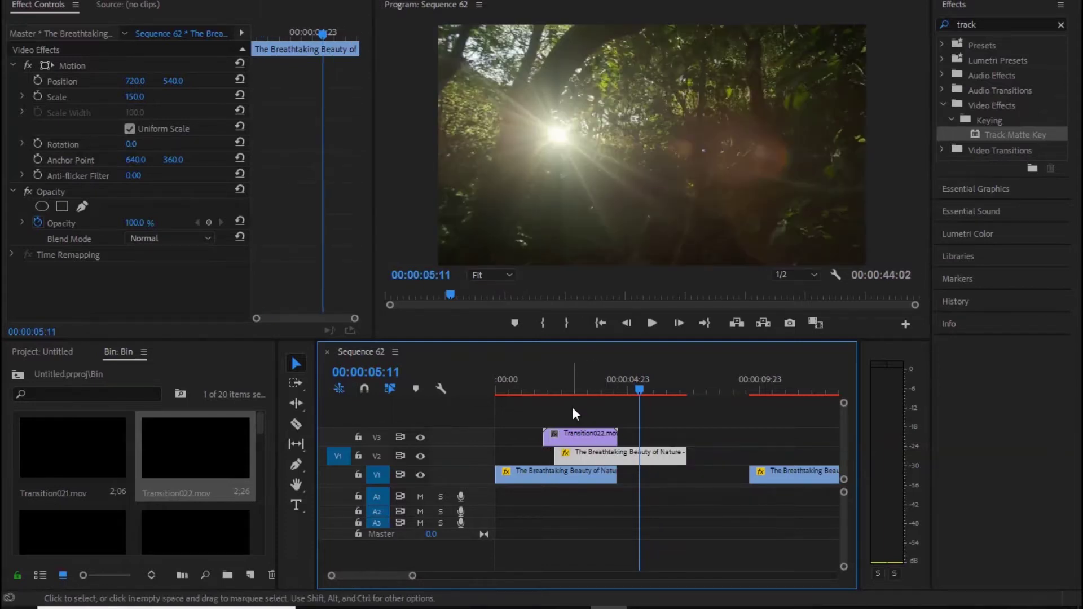
left_click_drag(582, 455, 602, 456)
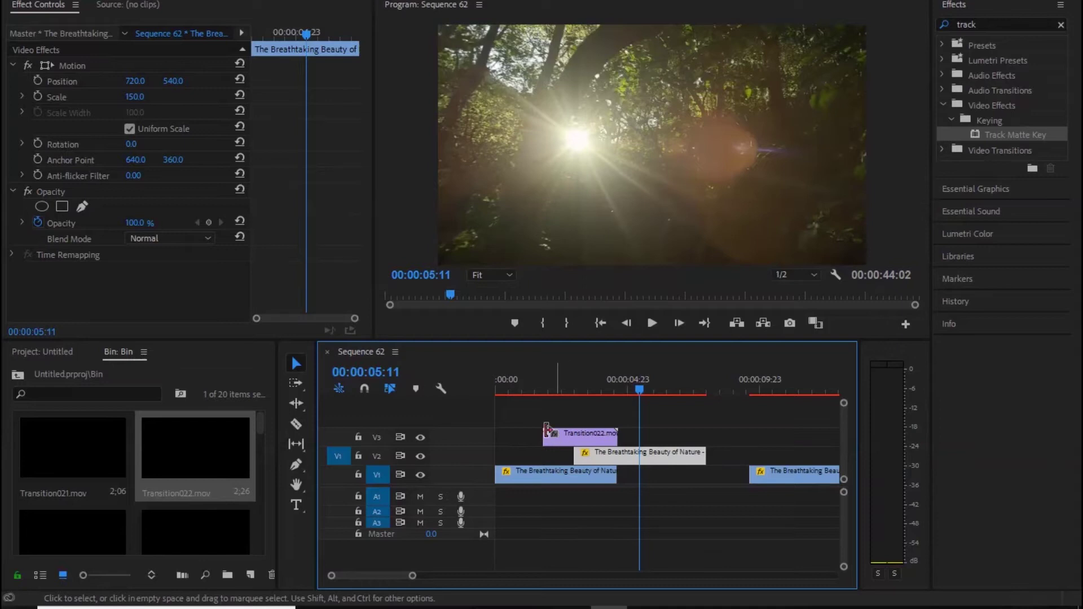
Ripple-trim the start of the Transition022 overlay and shift it later on V3.
left_click(299, 403)
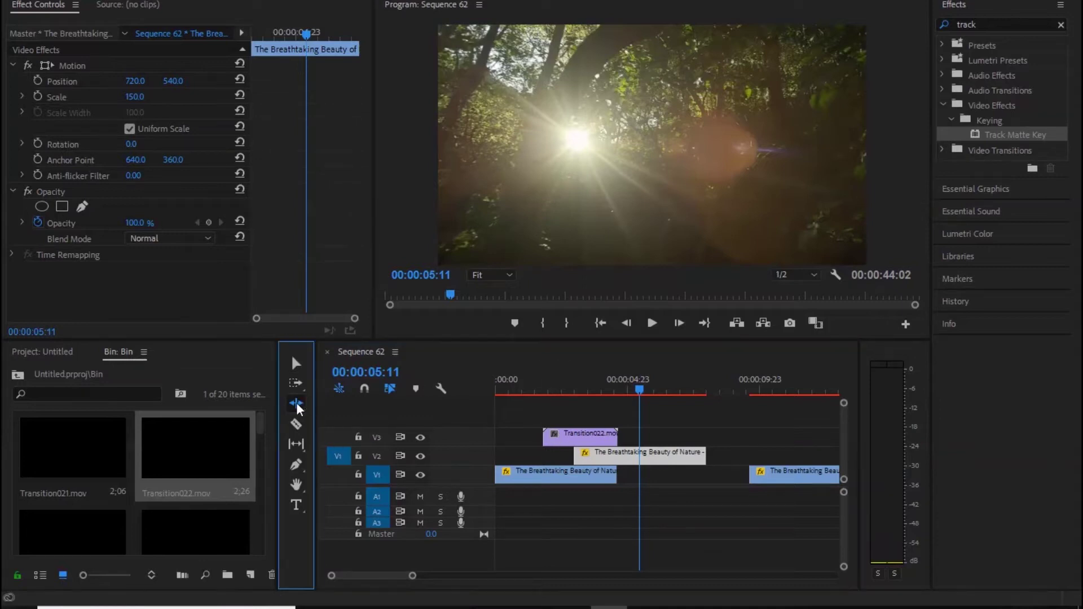
left_click(529, 434)
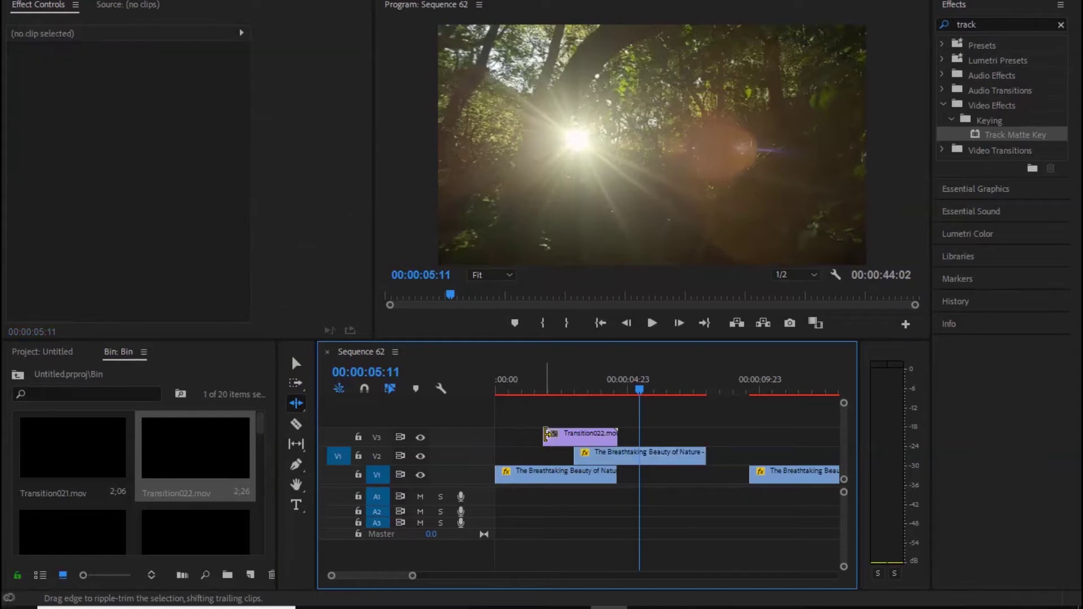
left_click_drag(545, 435, 567, 436)
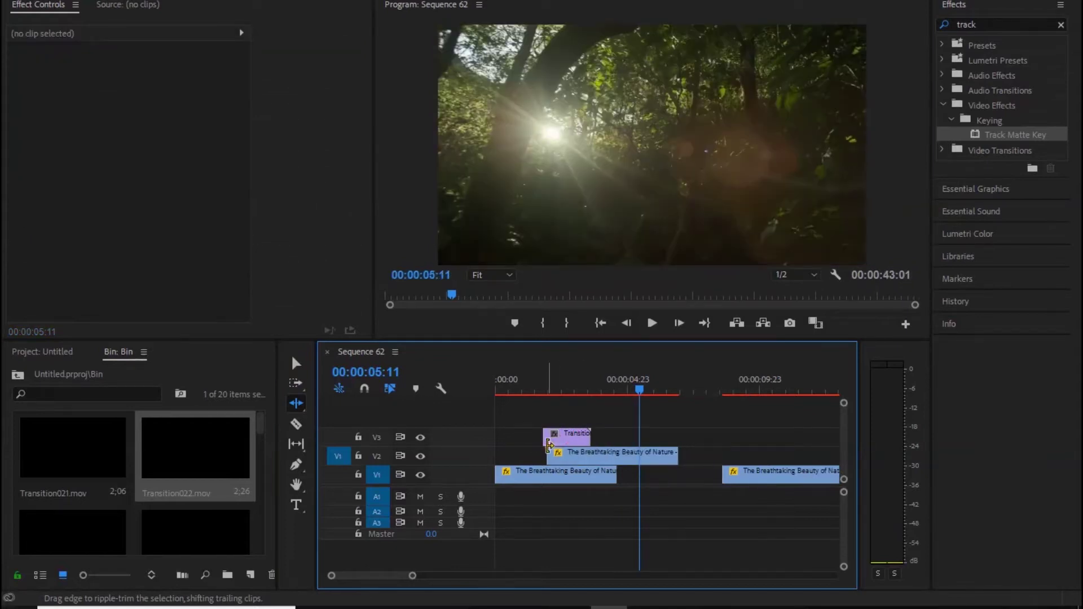
left_click_drag(540, 437, 497, 435)
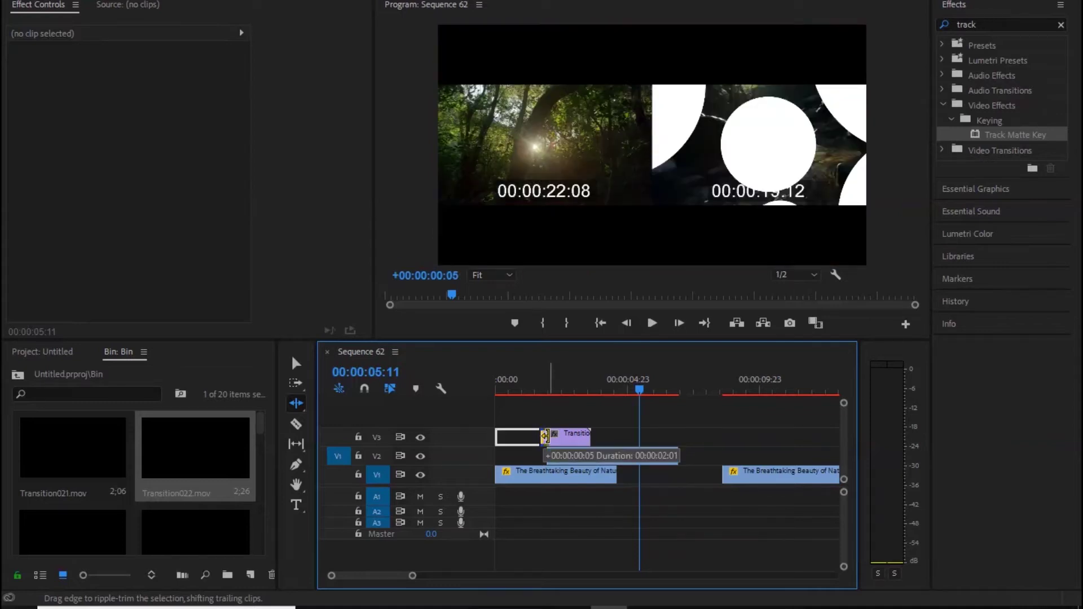
key("v")
mouse_move(573, 436)
left_mouse_down()
mouse_move(596, 432)
mouse_move(608, 455)
left_mouse_up()
Line Transition022's end up with the first clip's end and scrub back to review.
left_click_drag(638, 390, 619, 402)
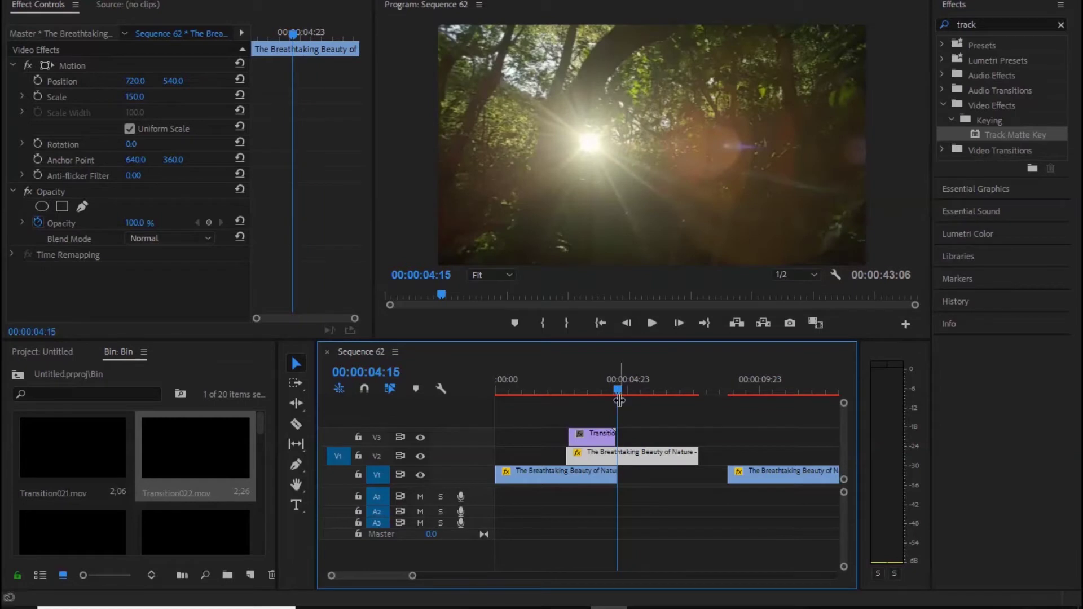
left_click_drag(619, 401, 617, 400)
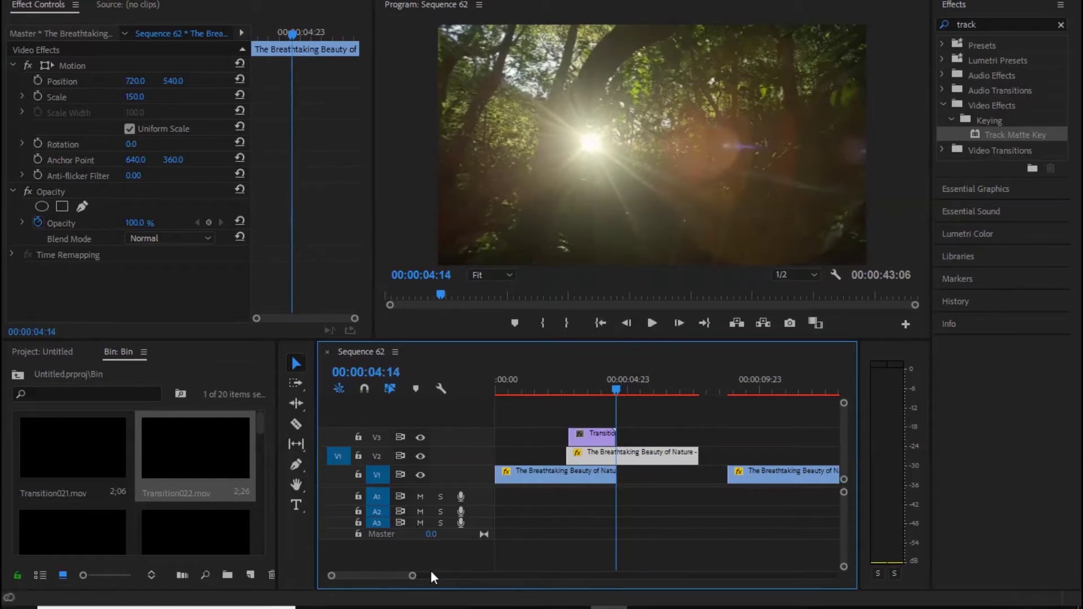
left_click_drag(420, 574, 392, 574)
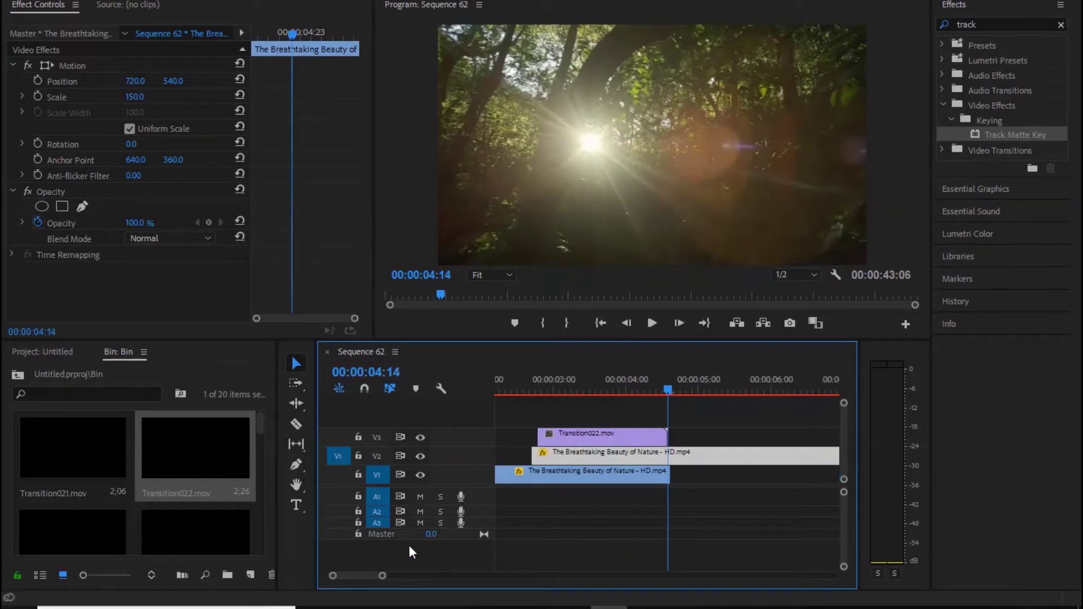
left_click_drag(592, 433, 601, 434)
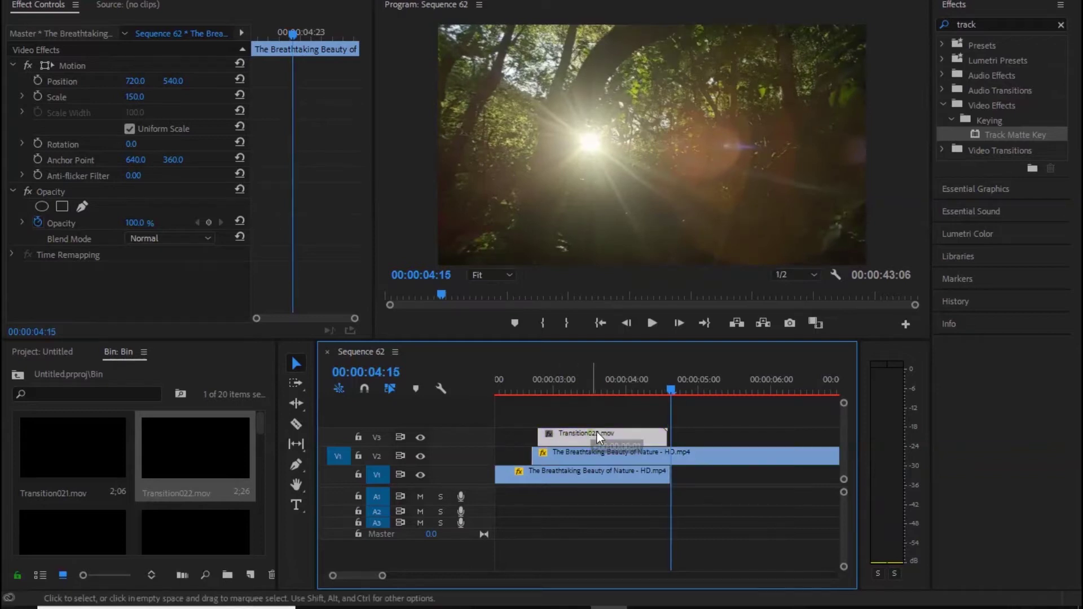
mouse_move(601, 434)
left_mouse_down()
mouse_move(647, 435)
mouse_move(608, 459)
left_mouse_up()
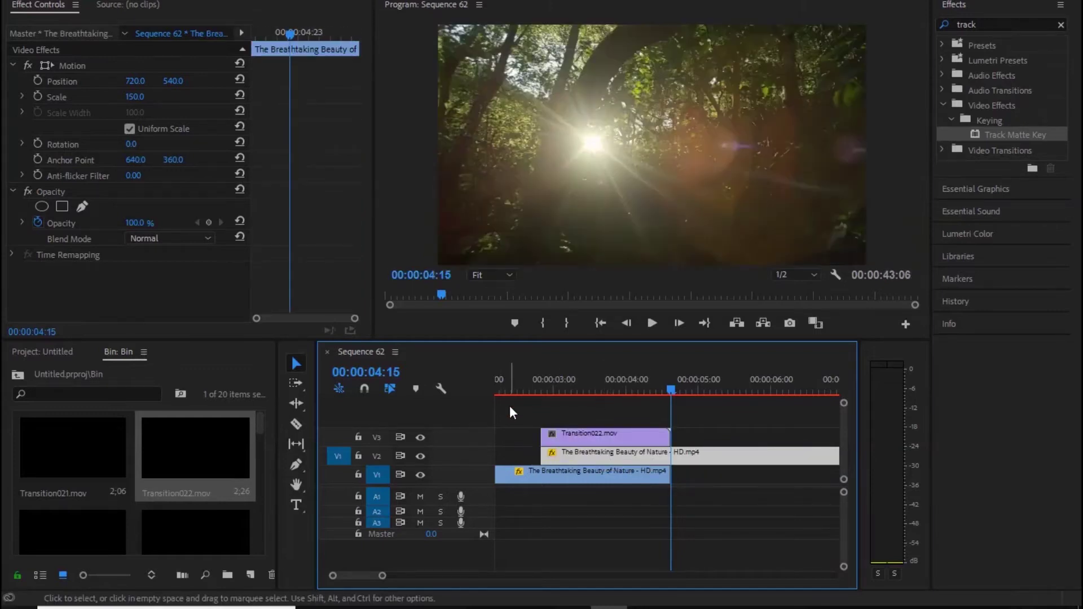
left_click_drag(669, 395, 604, 408)
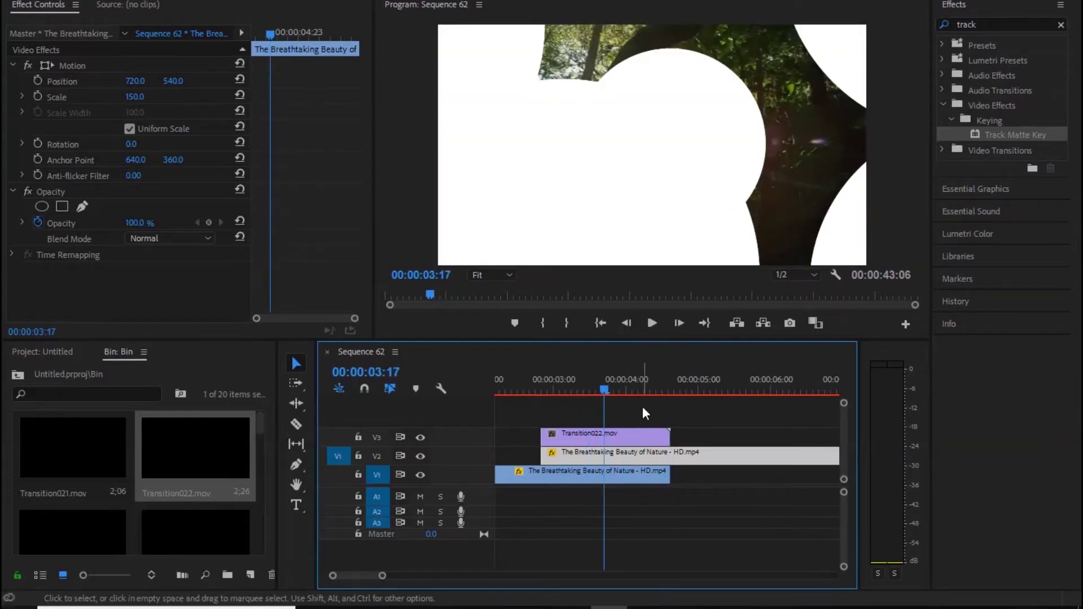
Split the V2 nature clip where the overlay ends and move the remainder to V1.
key("c")
left_click(671, 457)
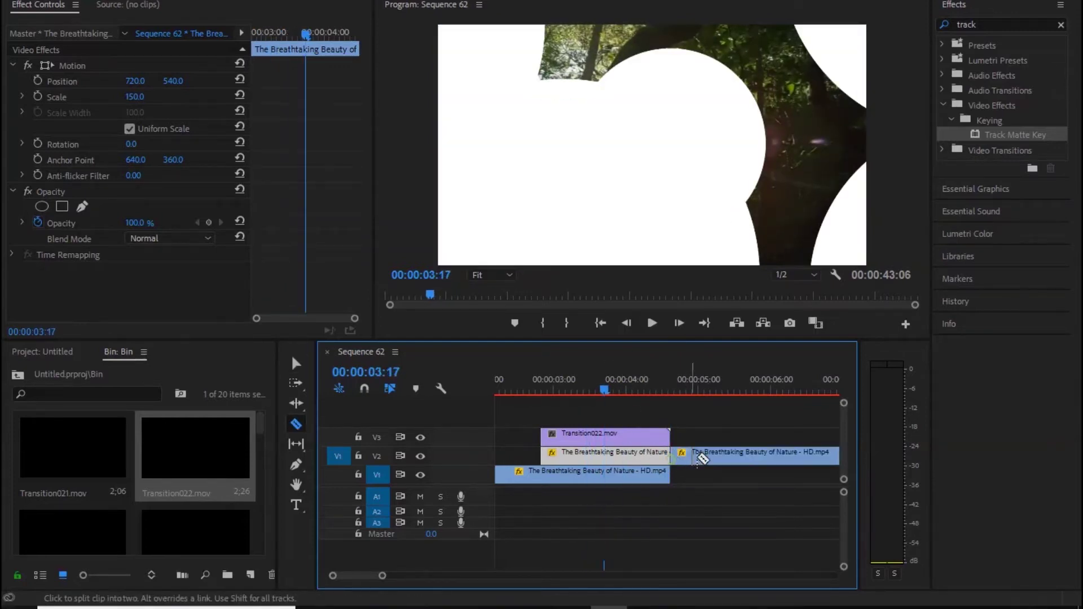
key("v")
left_click(714, 458)
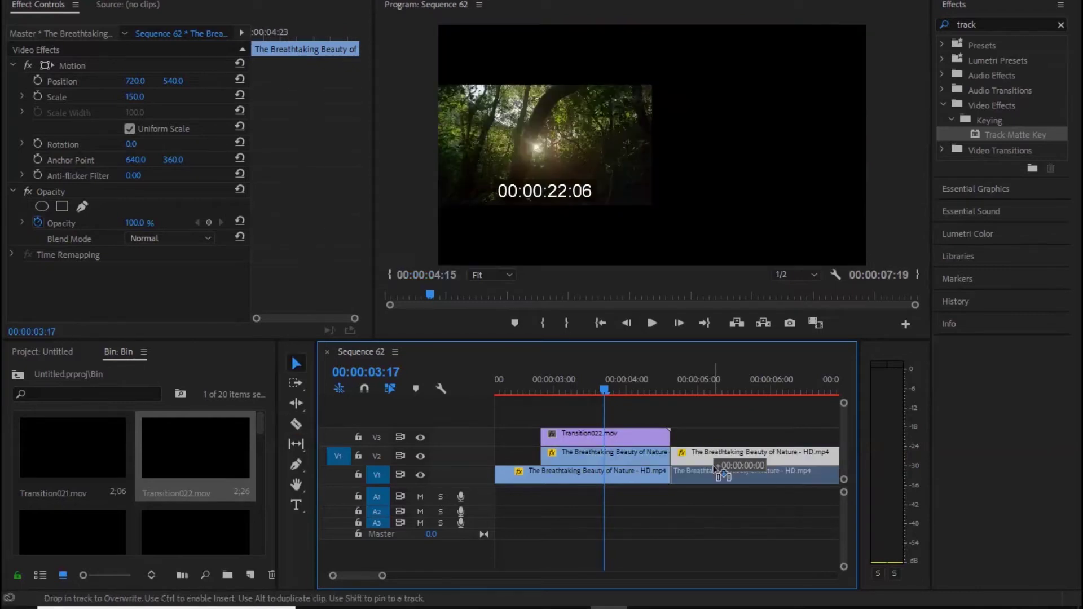
left_click_drag(714, 458, 714, 474)
Apply Track Matte Key to the V2 clip with Matte set to Video 3.
left_click_drag(993, 134, 622, 452)
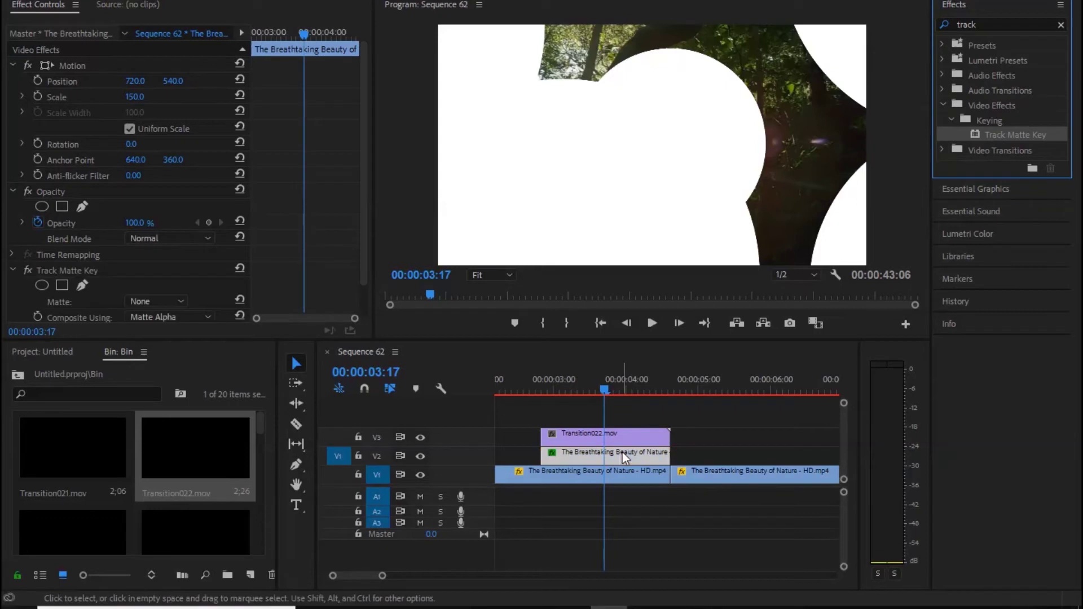
left_click_drag(365, 191, 352, 257)
left_click(157, 267)
left_click(167, 299)
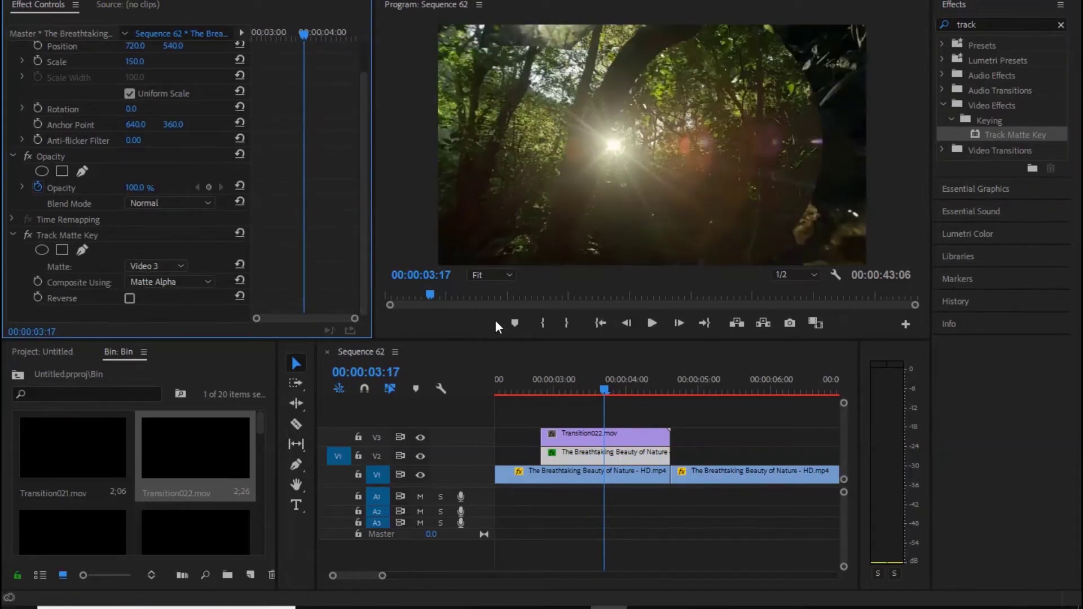
Play back the matted transition and ripple-delete the next gap on V1.
left_click_drag(602, 389, 517, 377)
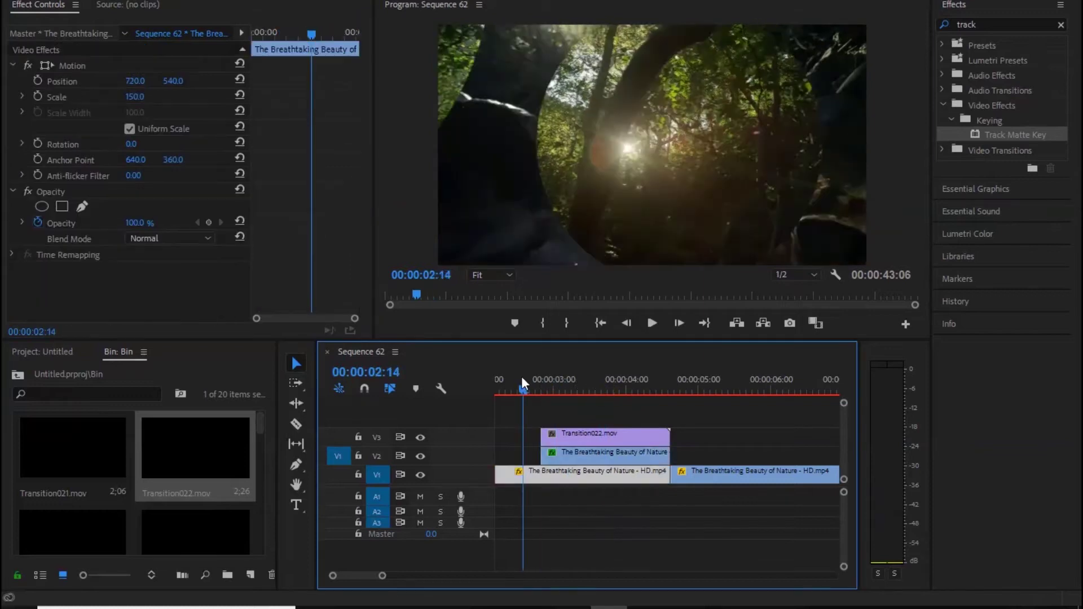
key("space")
left_click_drag(382, 576, 429, 576)
key("space")
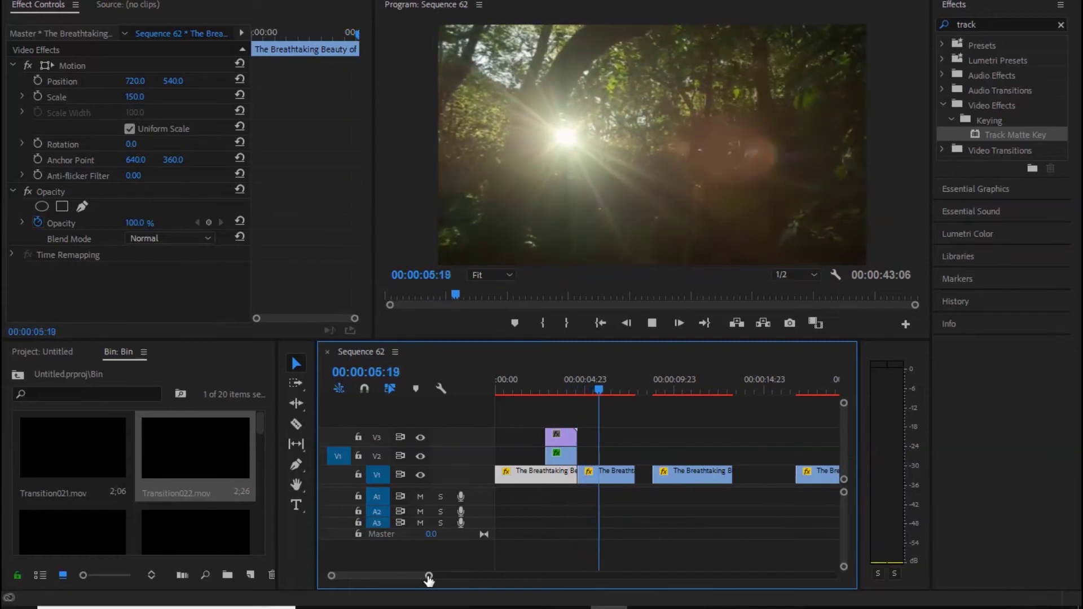
key("space")
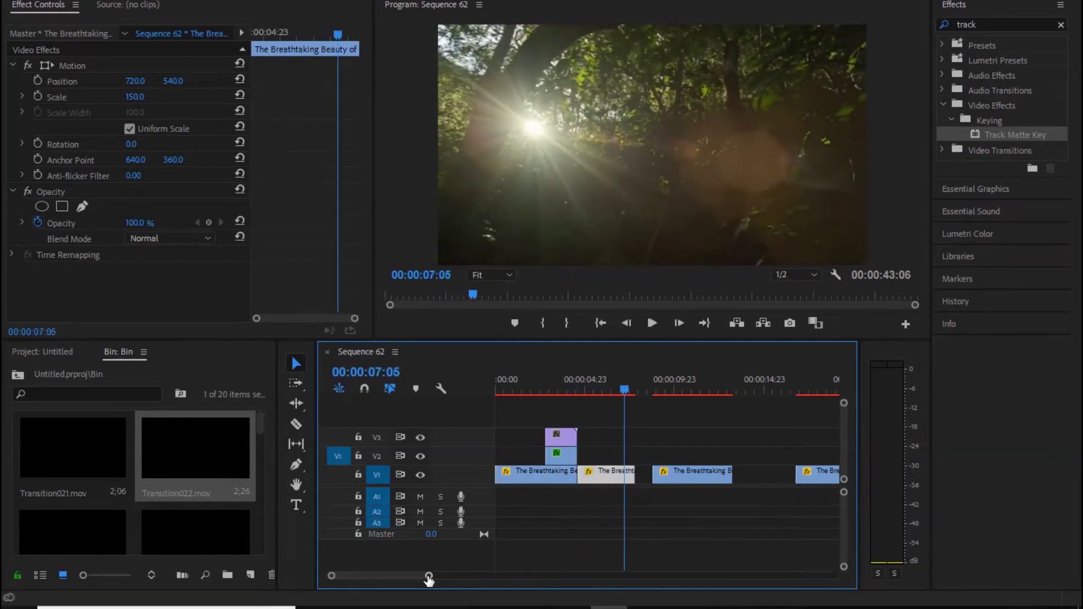
right_click(643, 476)
left_click(653, 485)
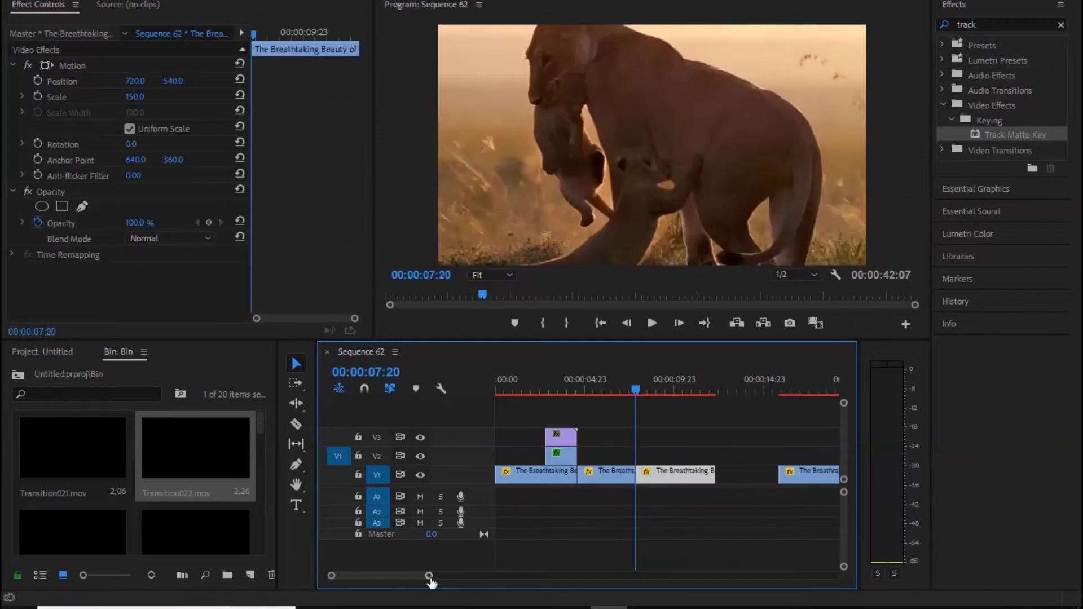
Place Transition024.mov on V3 just before the next cut.
left_click_drag(429, 576, 412, 574)
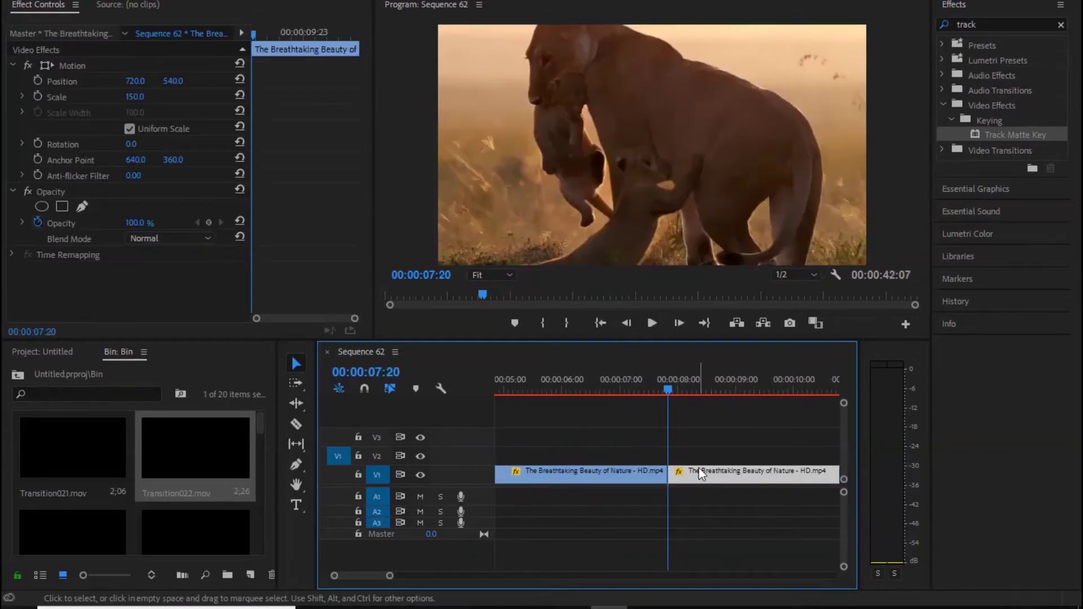
scroll(141, 472, "down", 1)
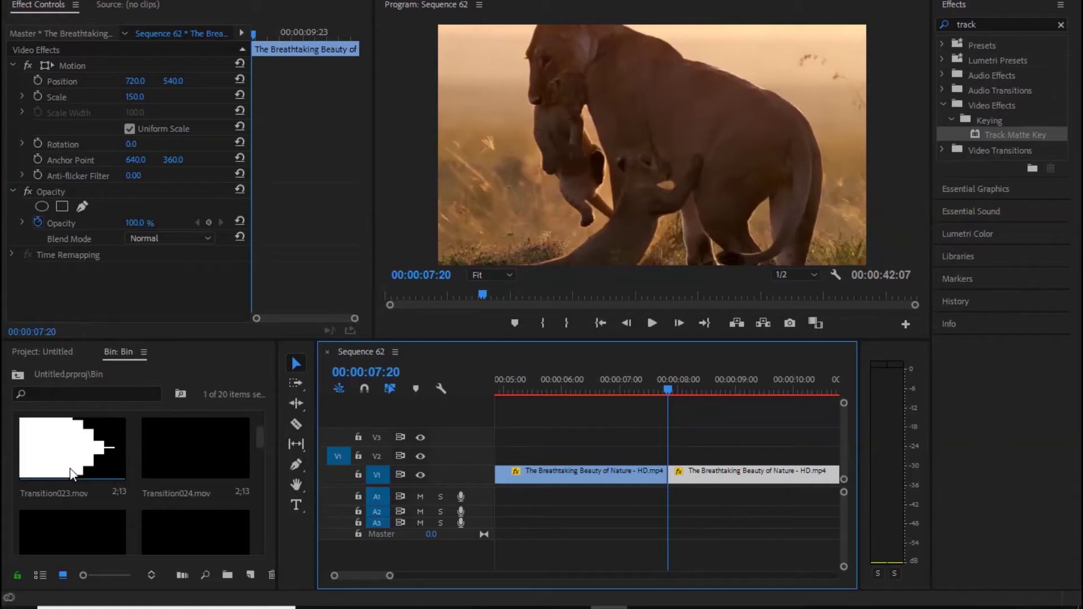
mouse_move(164, 457)
left_mouse_down()
mouse_move(587, 453)
mouse_move(606, 442)
left_mouse_up()
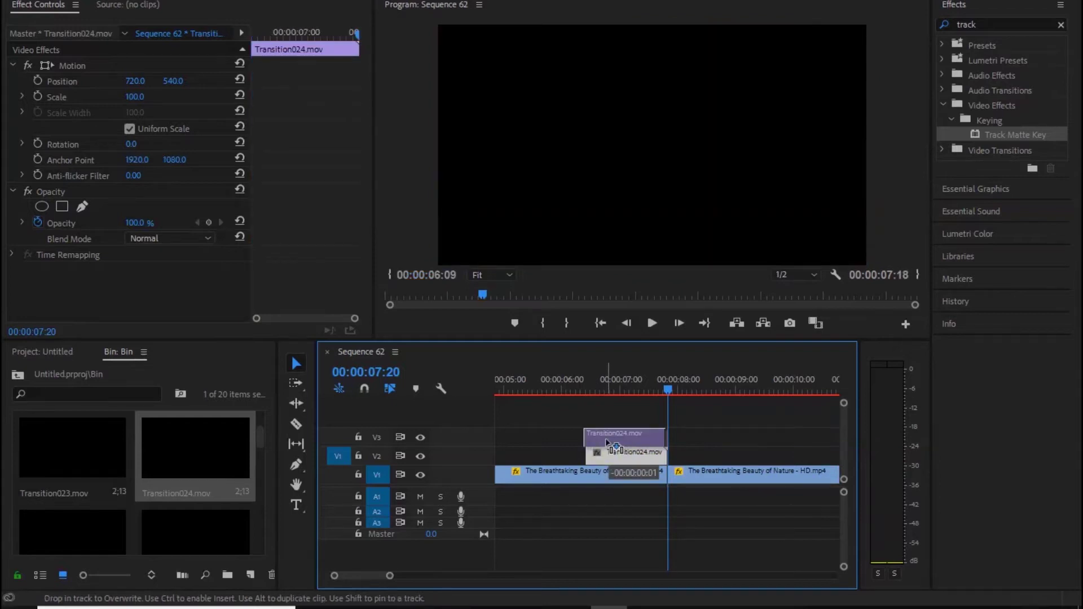
left_click_drag(606, 442, 607, 440)
Raise the lion clip to V2, split it at the overlay's end, and return the rest to V1.
left_click_drag(697, 470, 618, 466)
left_click_drag(621, 471, 652, 446)
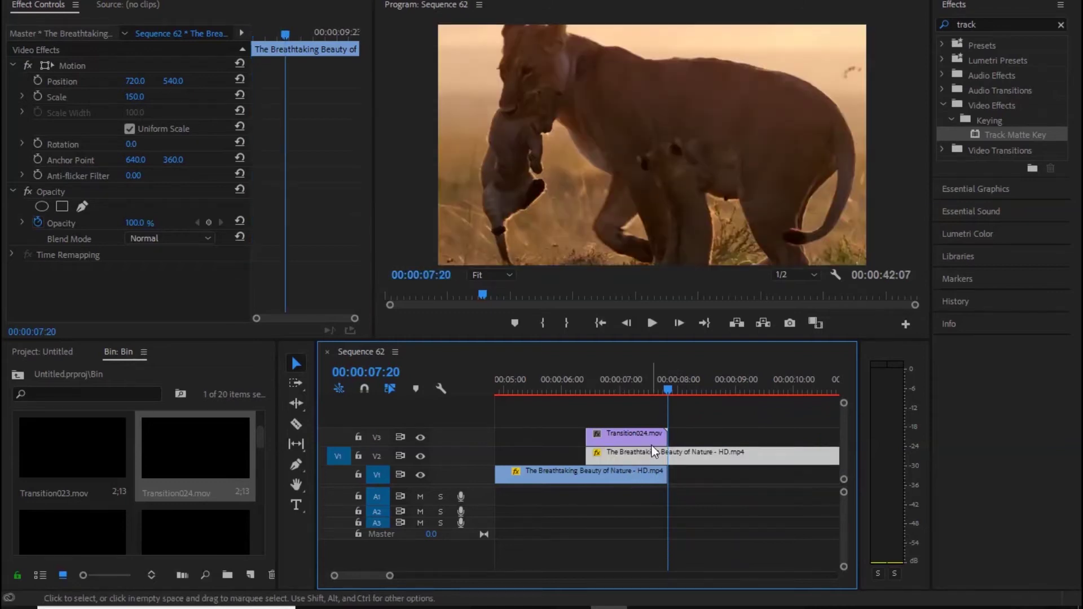
key("c")
left_click(667, 454)
key("v")
left_click_drag(700, 455, 699, 470)
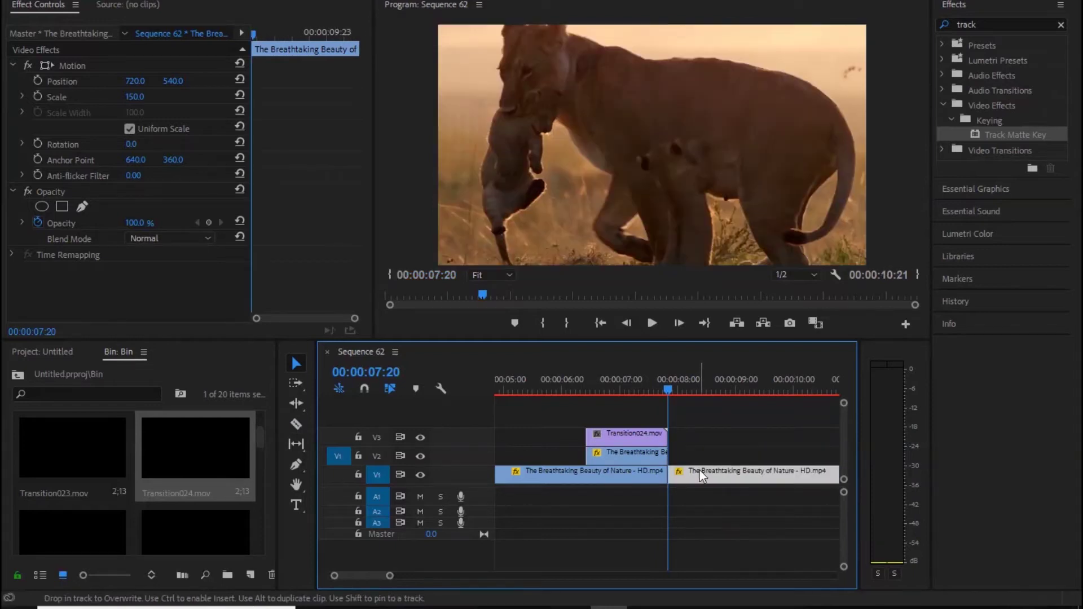
Apply Track Matte Key to the V2 lion clip with Matte set to Video 3.
left_click_drag(986, 135, 643, 450)
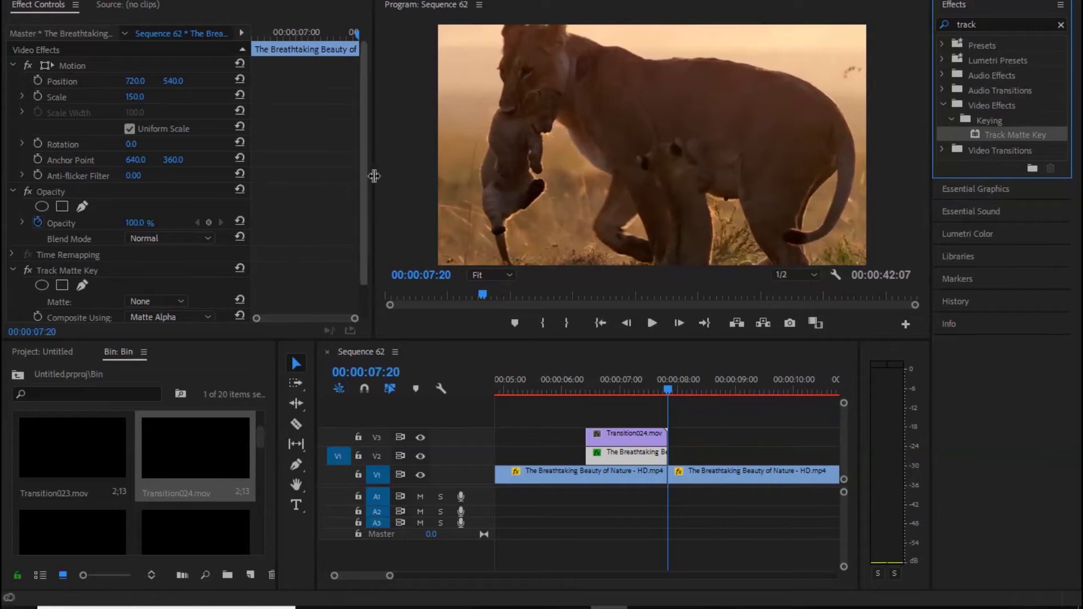
scroll(361, 189, "down", 2)
left_click(174, 266)
left_click(150, 299)
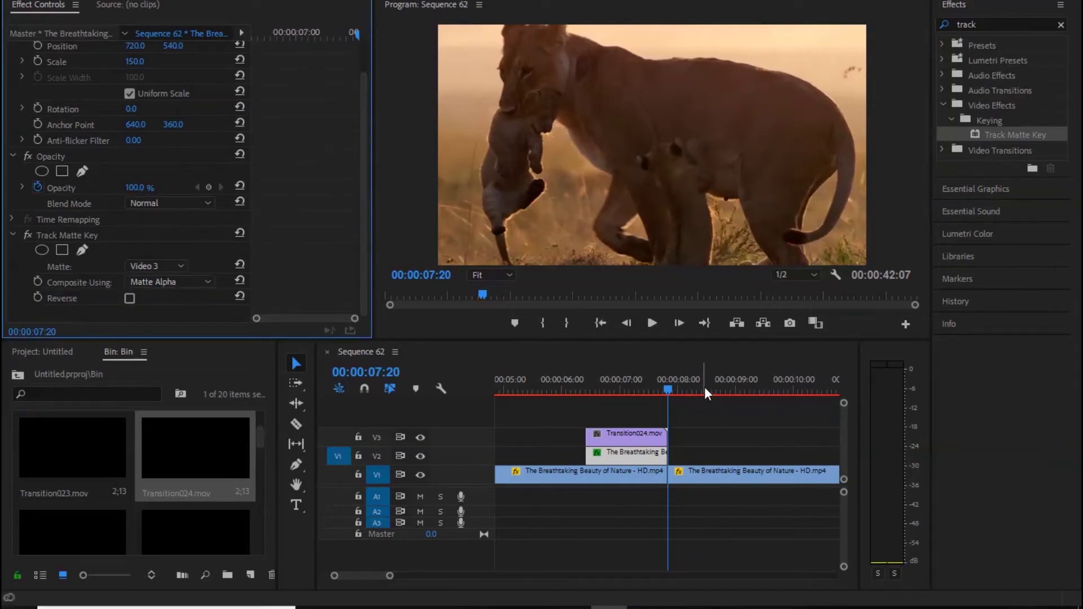
left_click_drag(669, 389, 568, 389)
key("space")
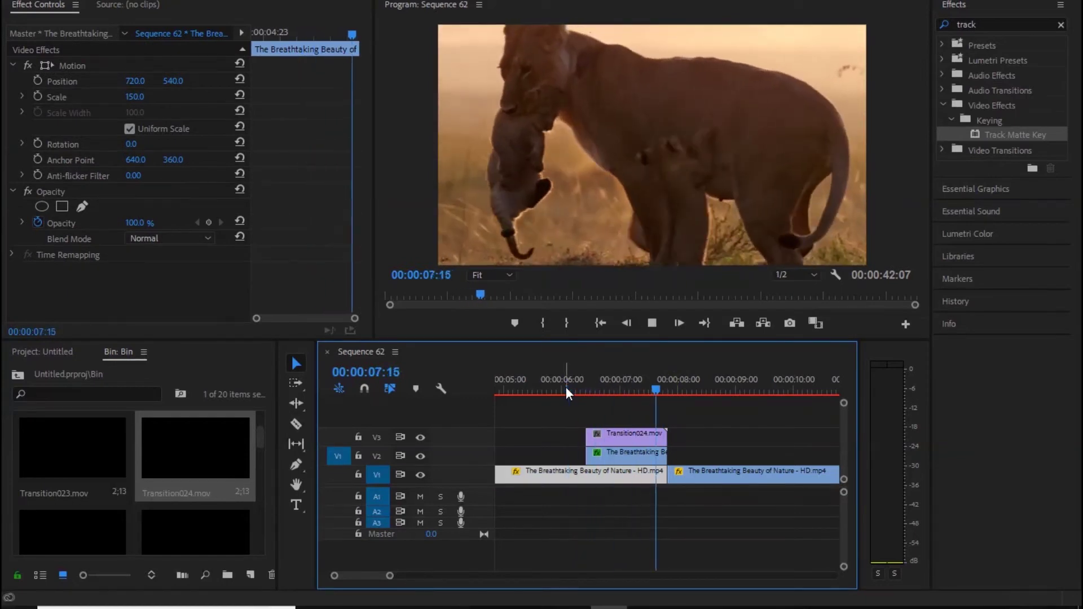
key("space")
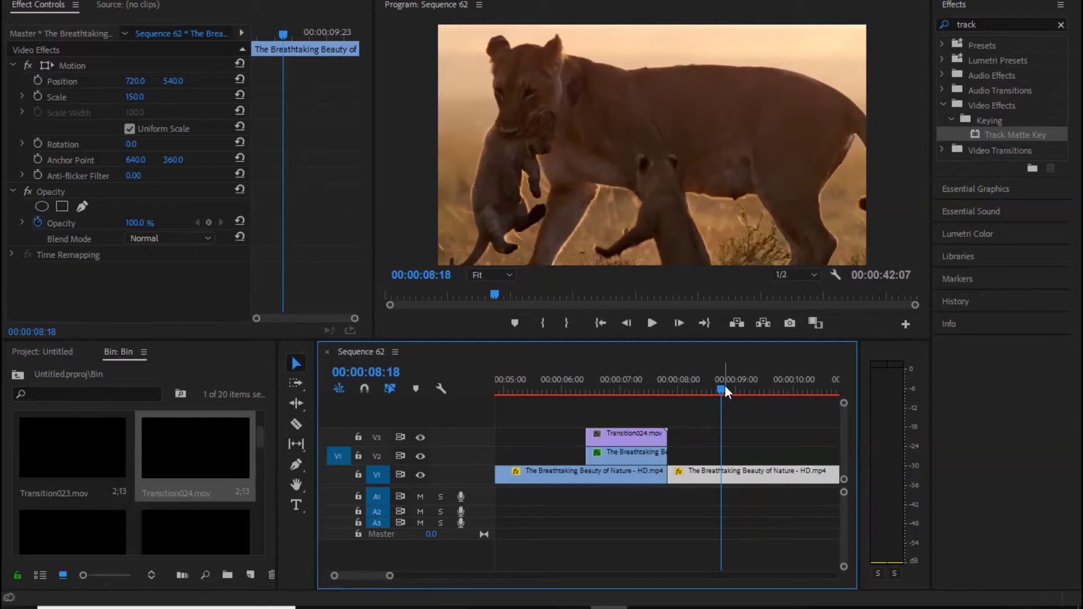
left_click_drag(719, 387, 511, 412)
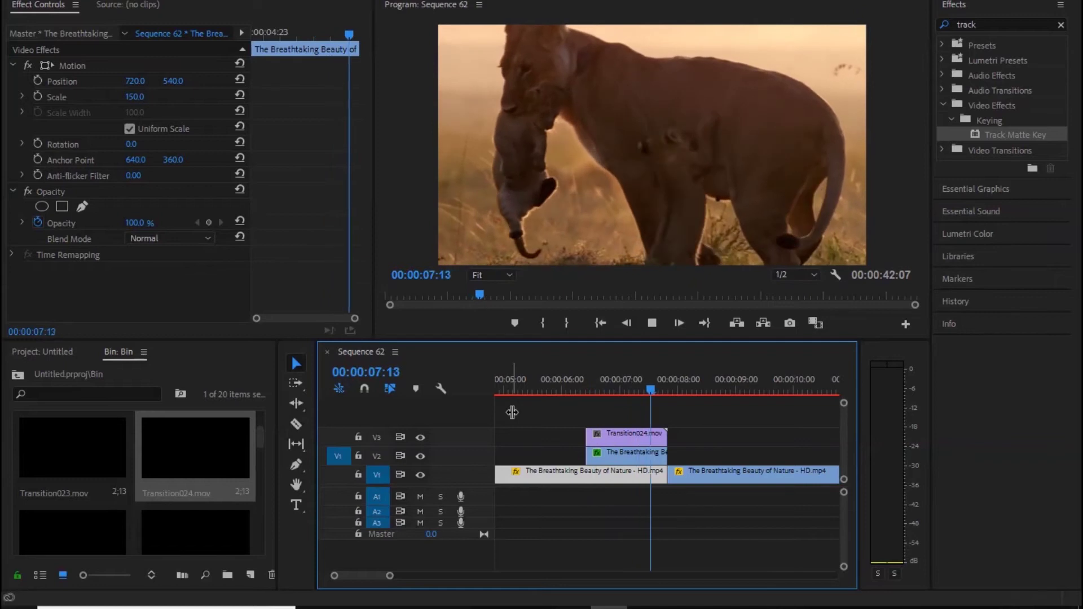
key("space")
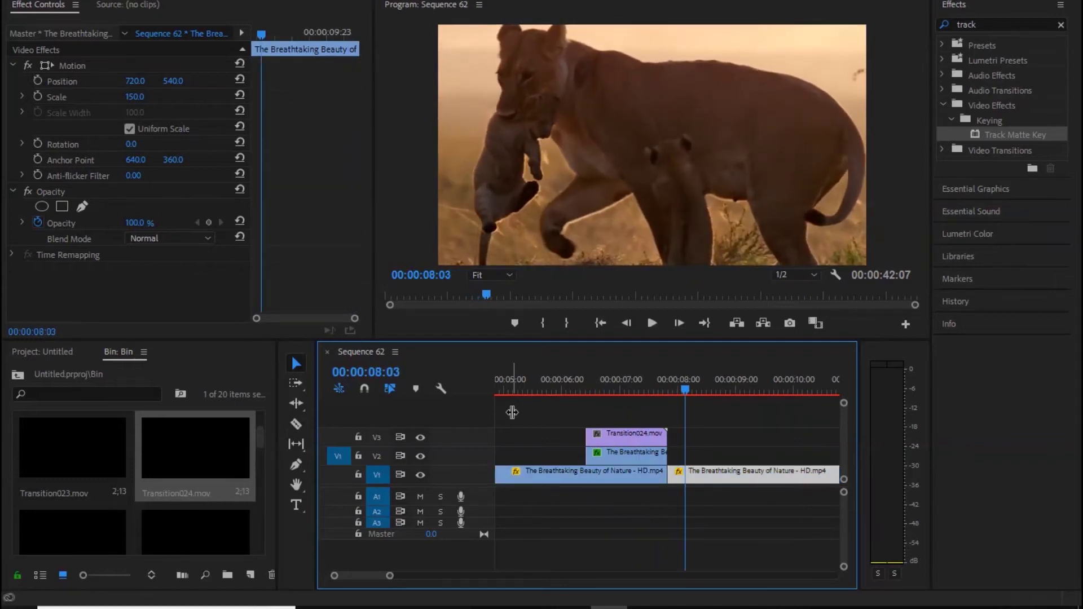
left_click(619, 454)
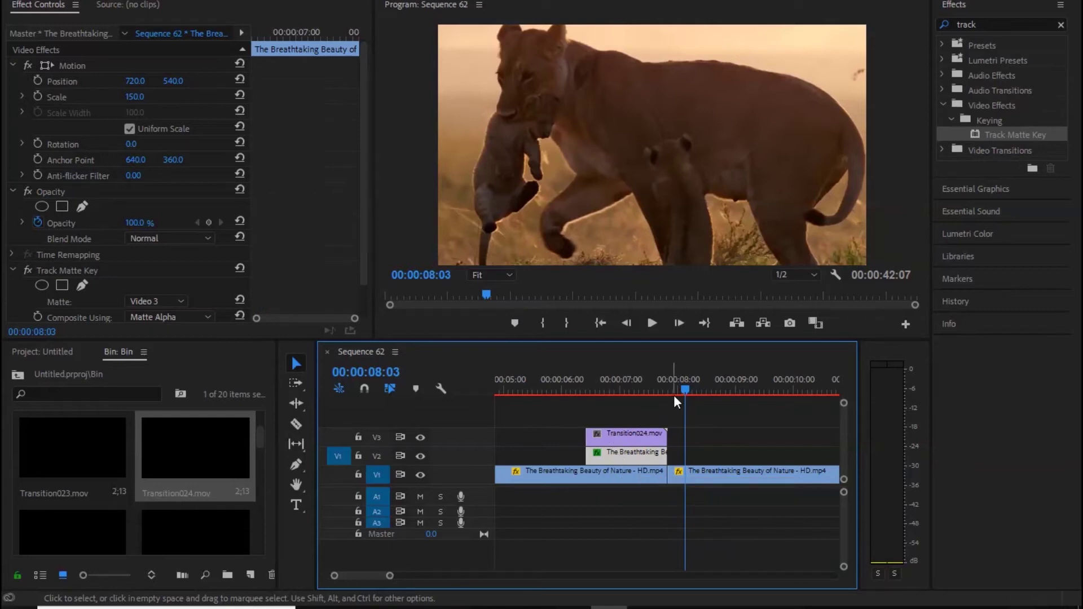
left_click(573, 395)
key("space")
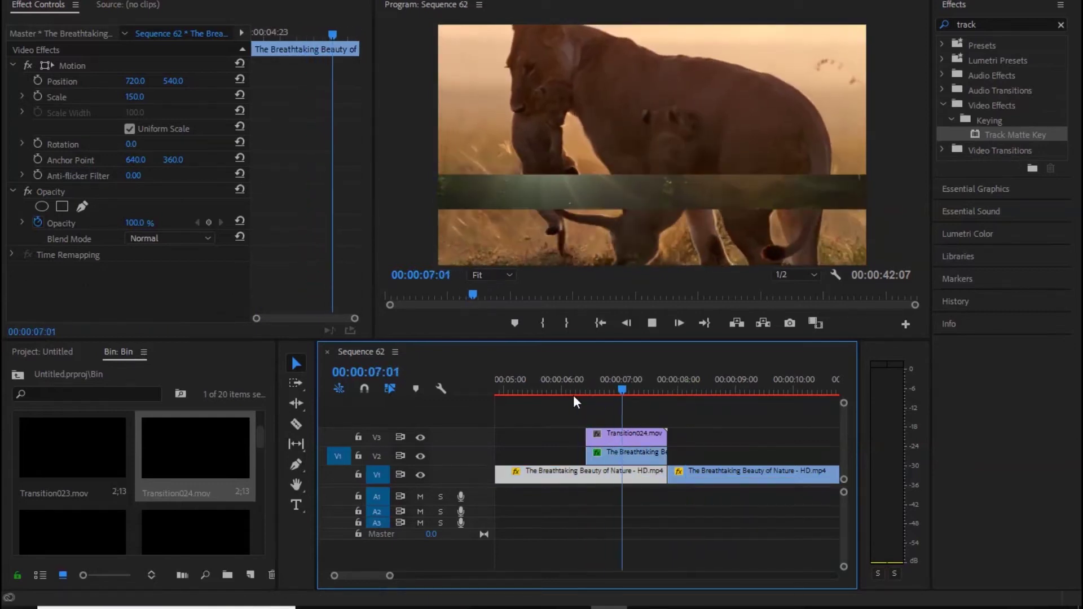
left_click(672, 391)
left_click(547, 389)
key("space")
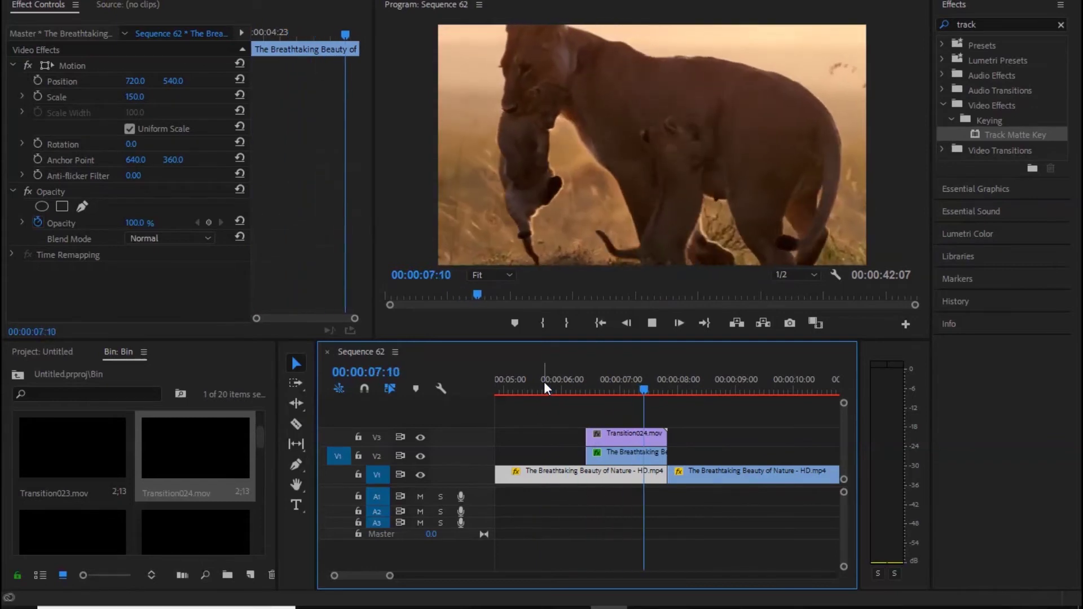
key("space")
left_click(637, 432)
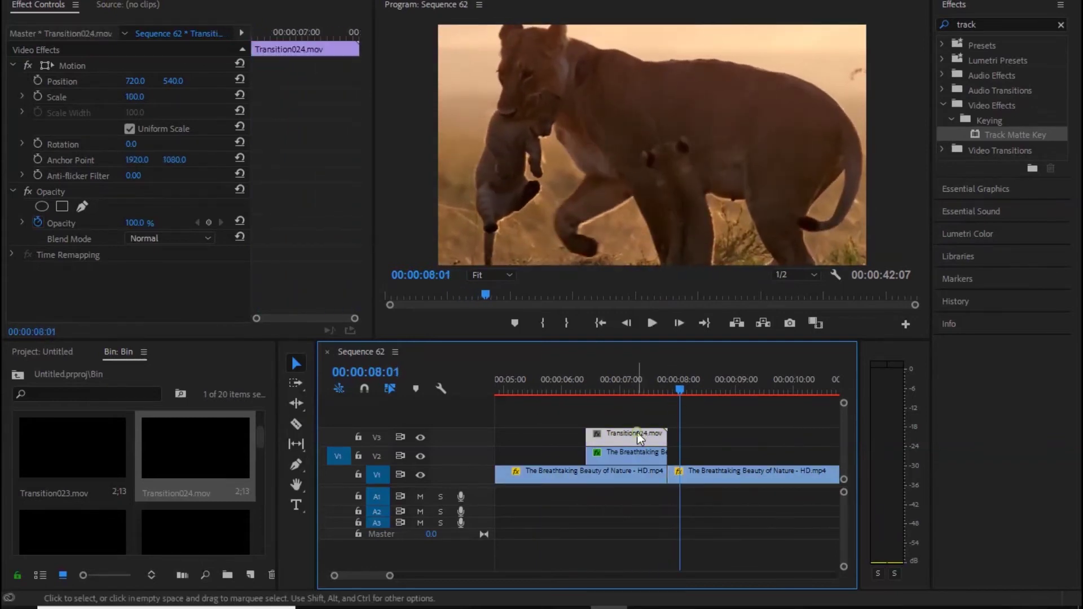
key("Delete")
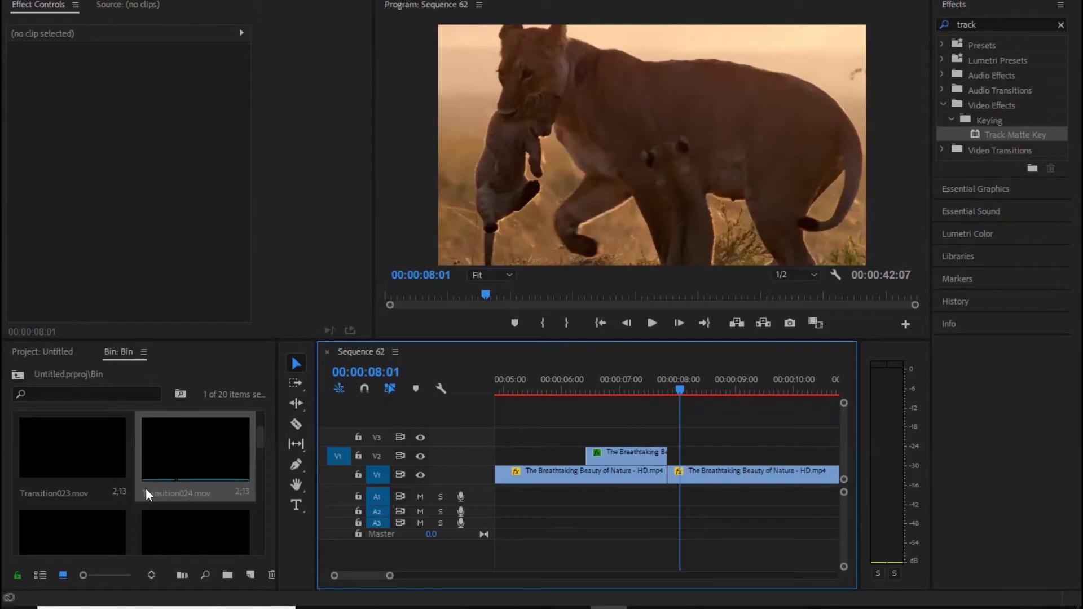
Place Transition025.mov on V3 over the cut between the lion shots.
scroll(153, 482, "down", 1)
left_click(182, 455)
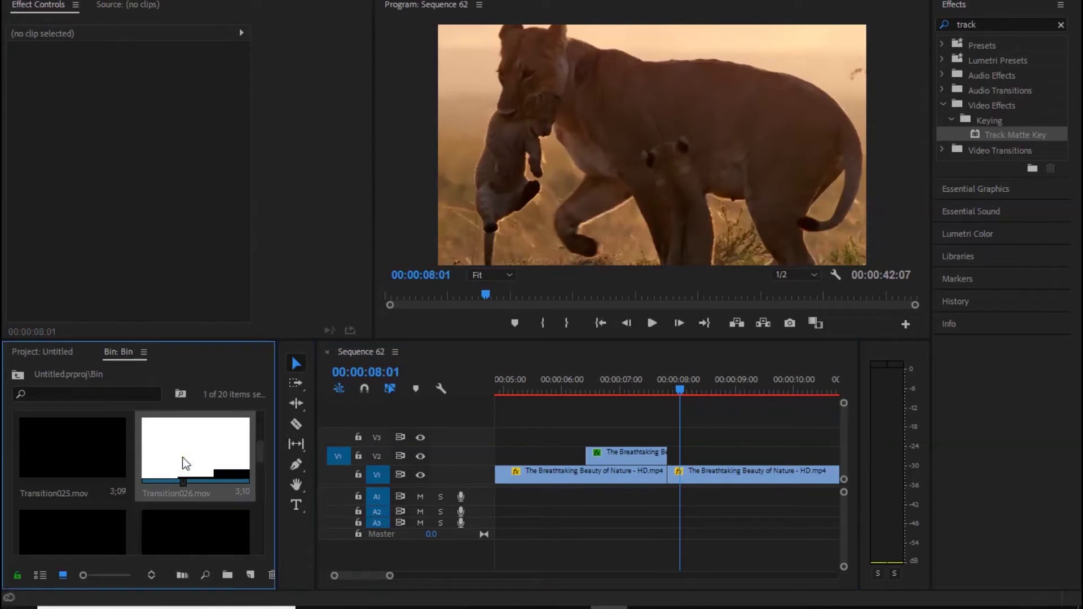
left_click(68, 458)
left_click_drag(85, 463, 587, 435)
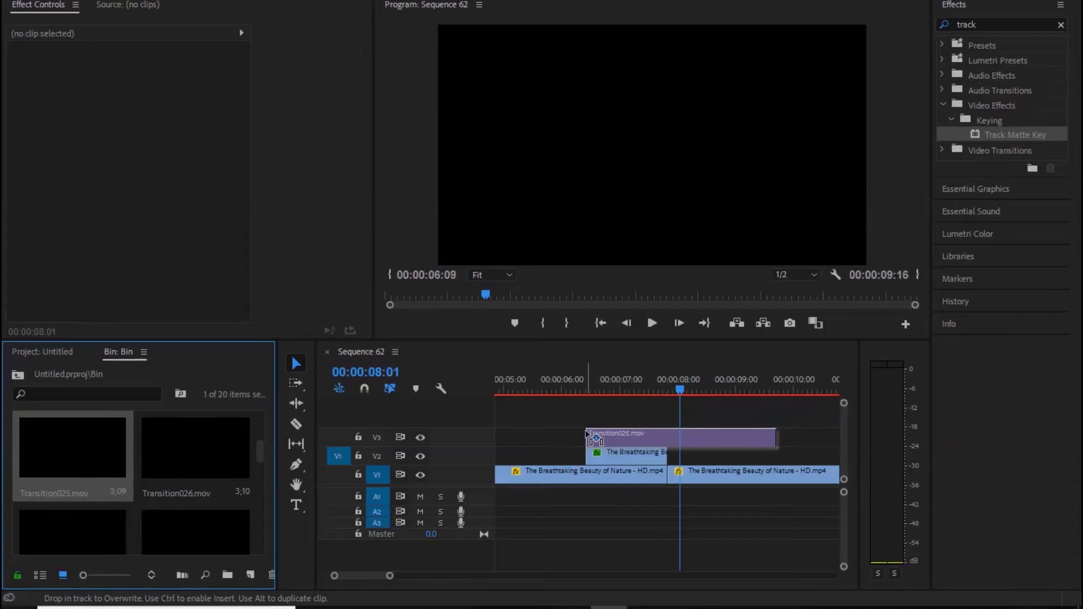
left_click_drag(587, 435, 585, 435)
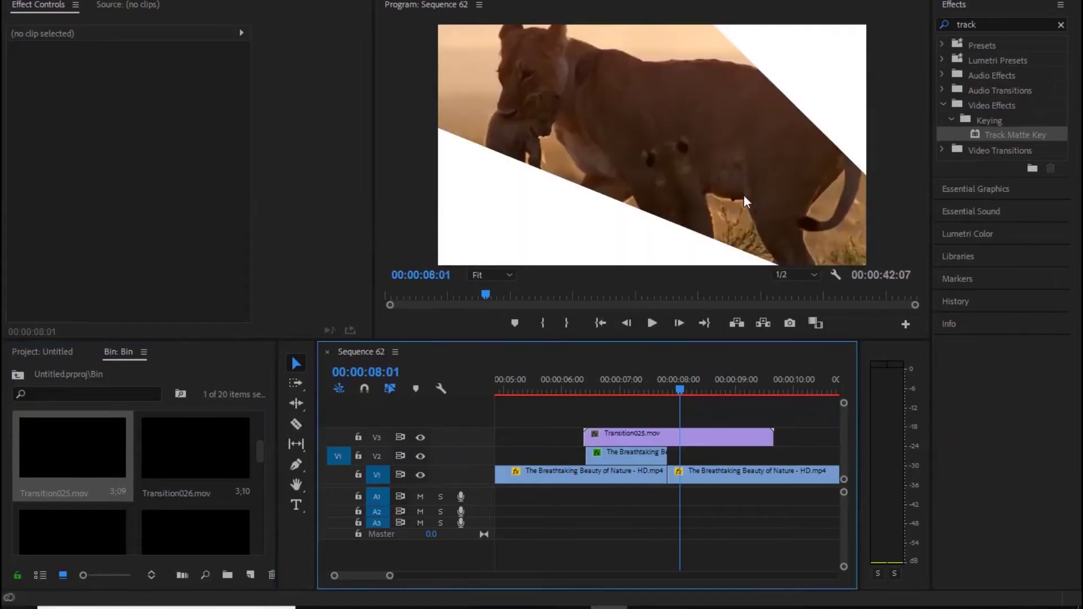
Play the diagonal matte wipe twice from just before the cut.
left_click_drag(678, 391, 619, 398)
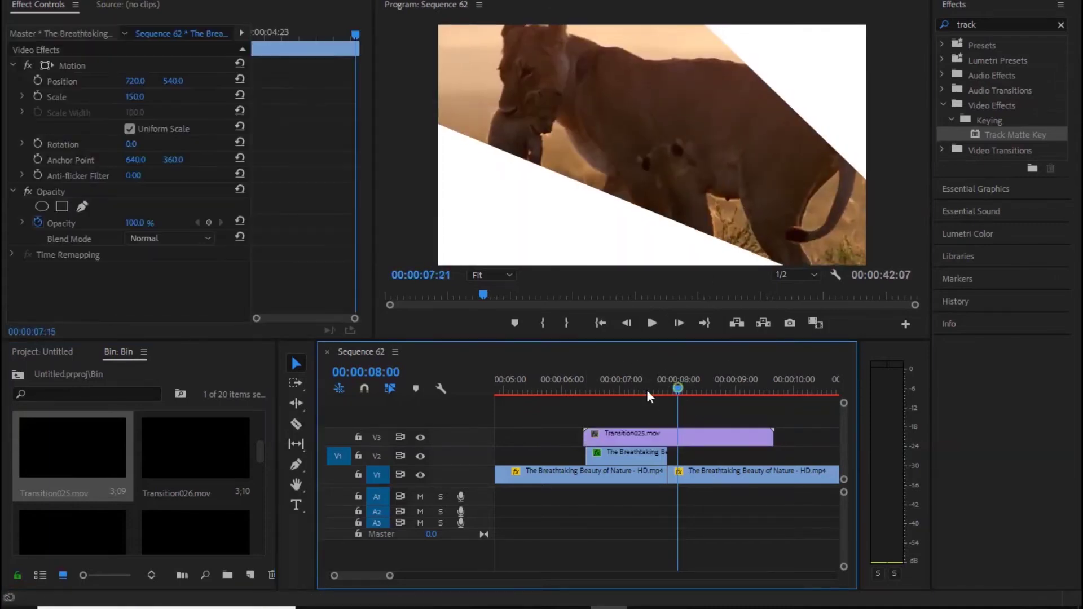
key("space")
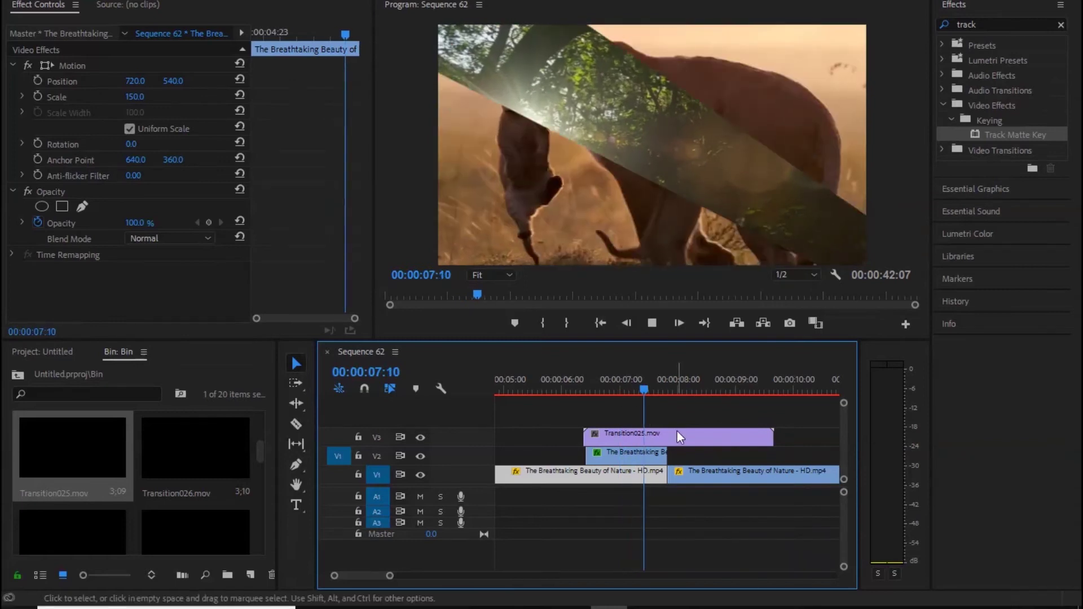
left_click(722, 389)
left_click_drag(723, 389, 625, 397)
key("space")
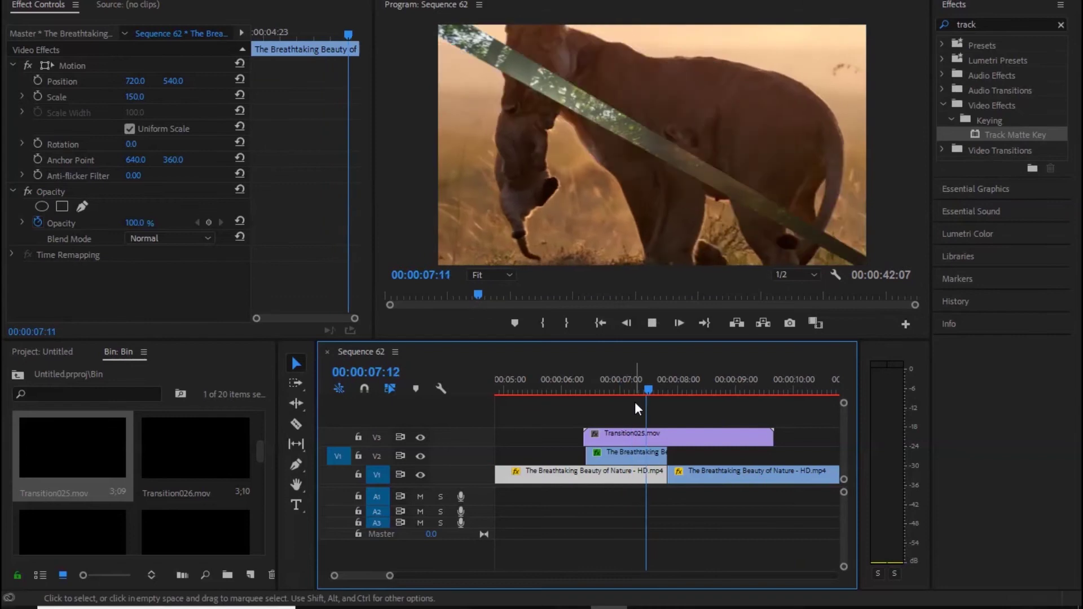
key("space")
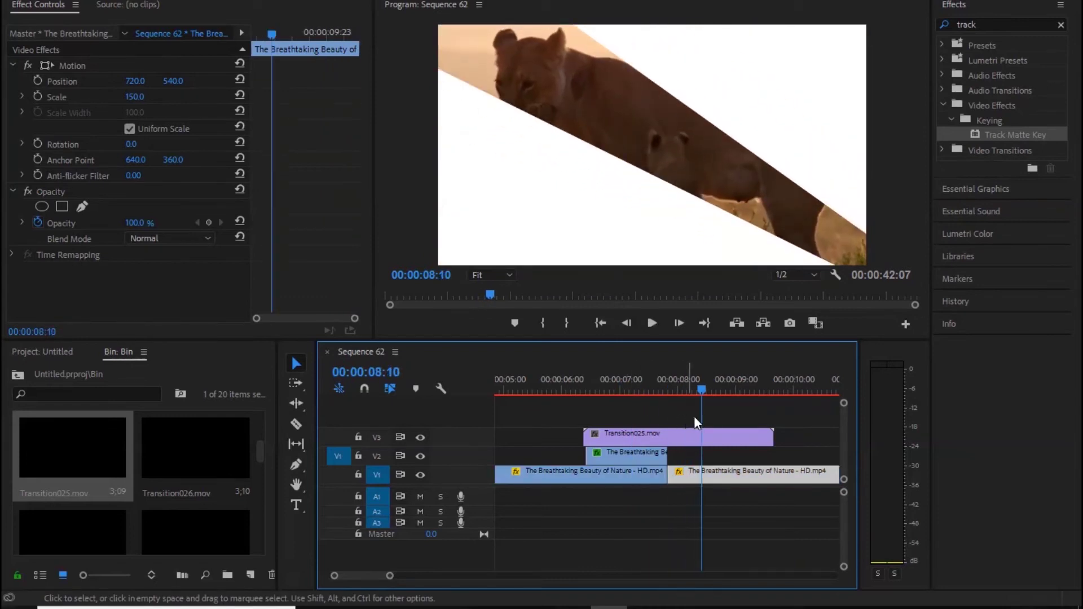
left_click(305, 402)
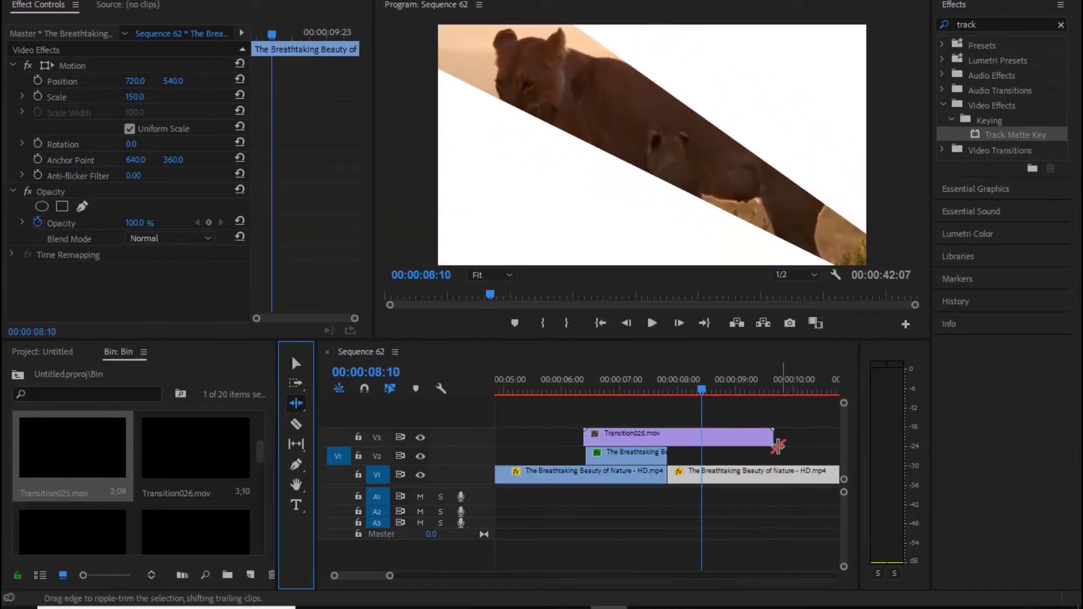
Shorten Transition025.mov from its end and play back the shorter wipe.
left_click_drag(772, 440, 669, 448)
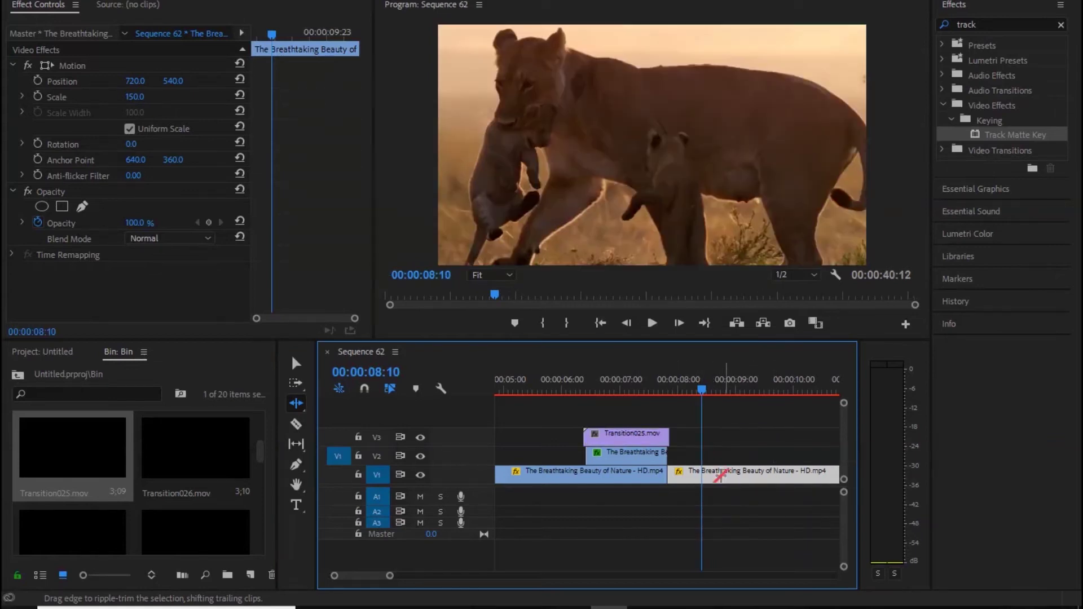
left_click(670, 440)
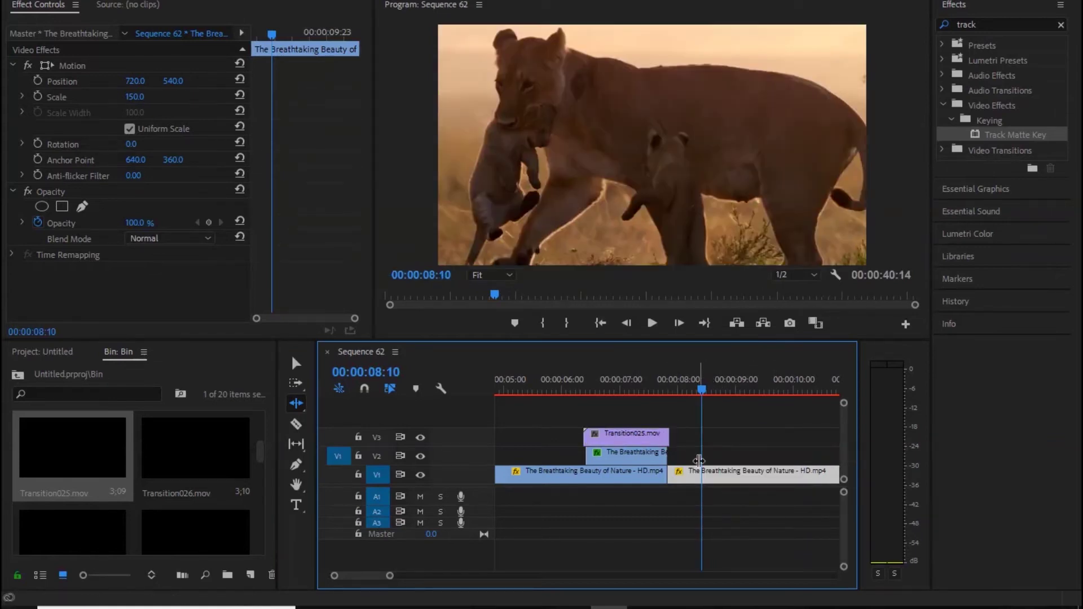
key("v")
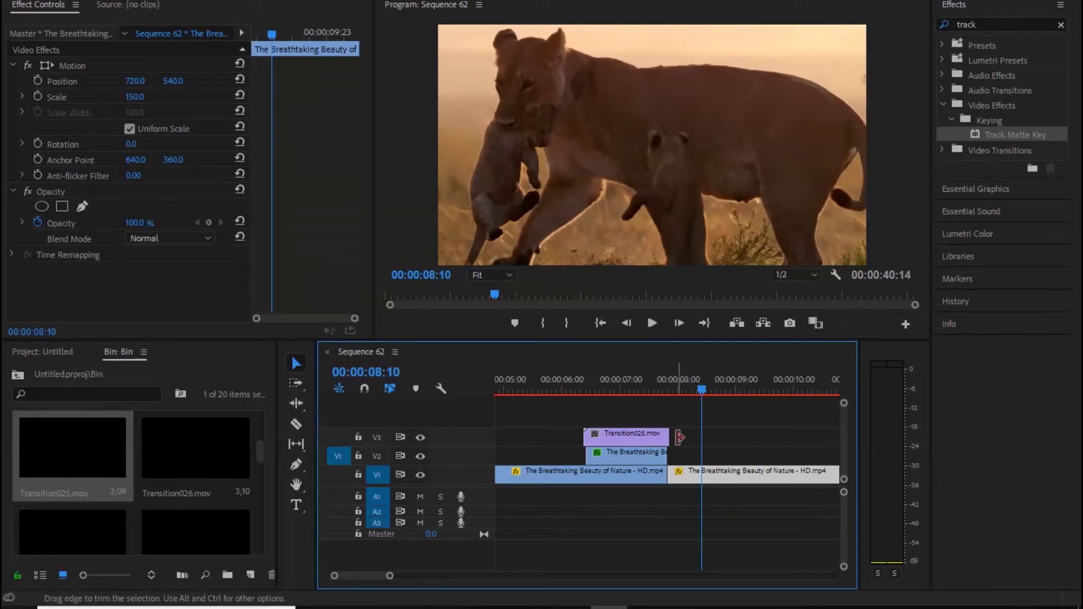
left_click(295, 402)
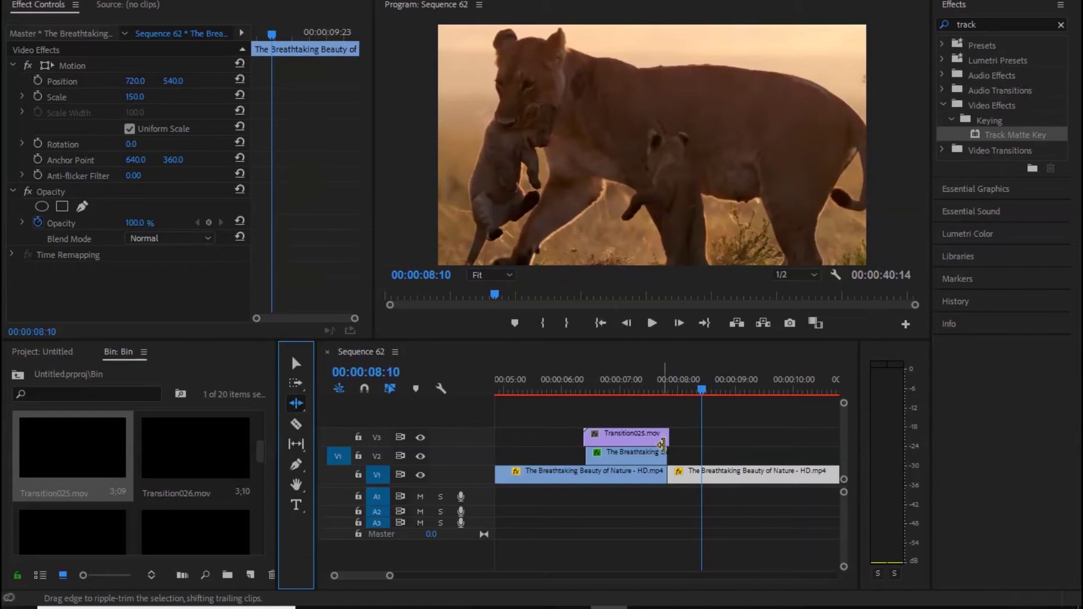
left_click_drag(663, 434, 661, 434)
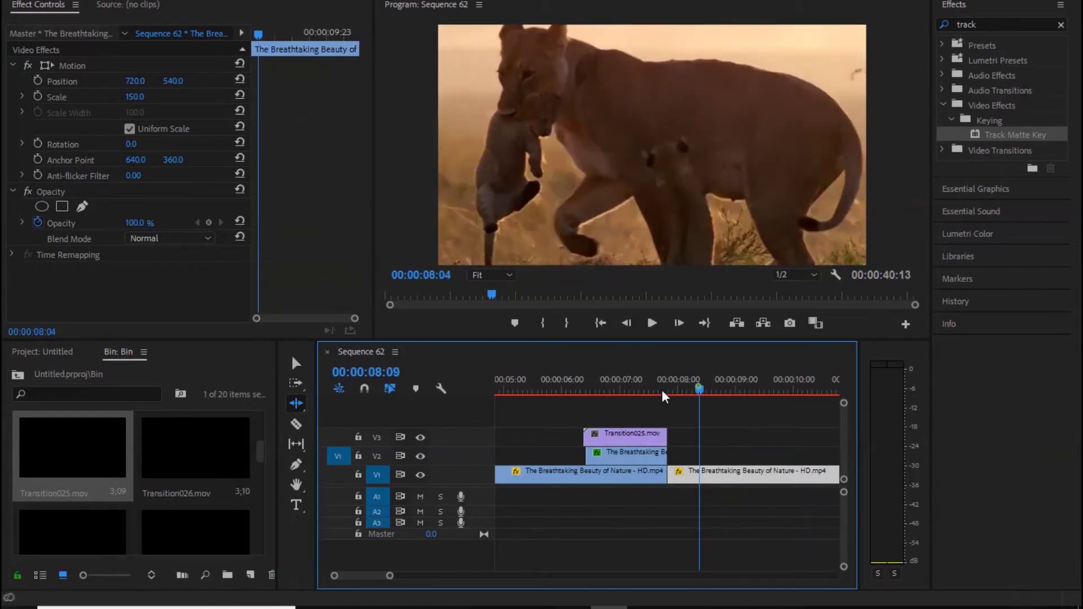
left_click_drag(662, 390, 576, 403)
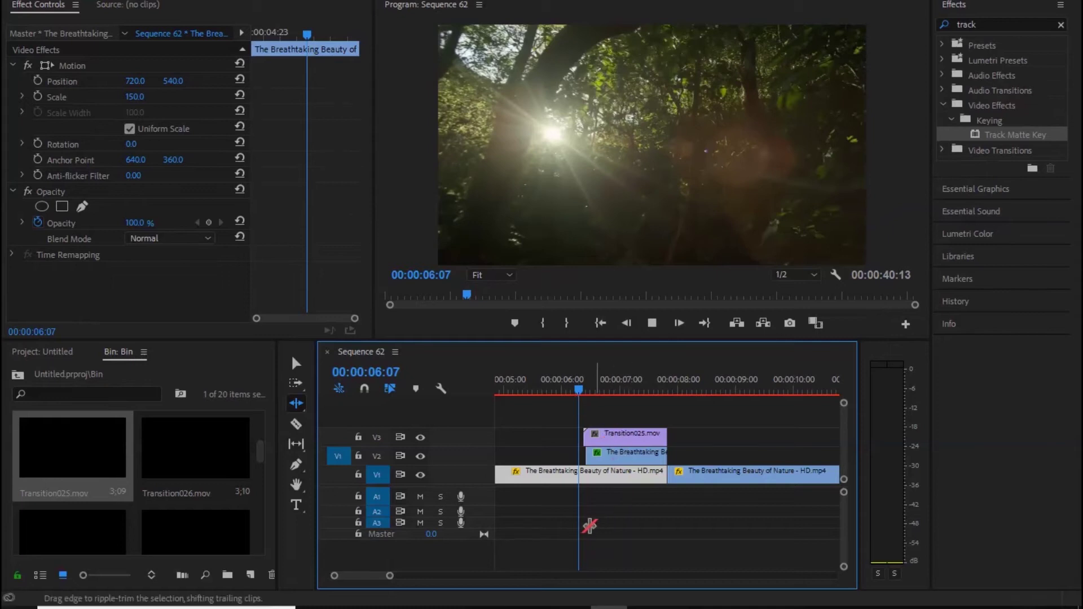
key("space")
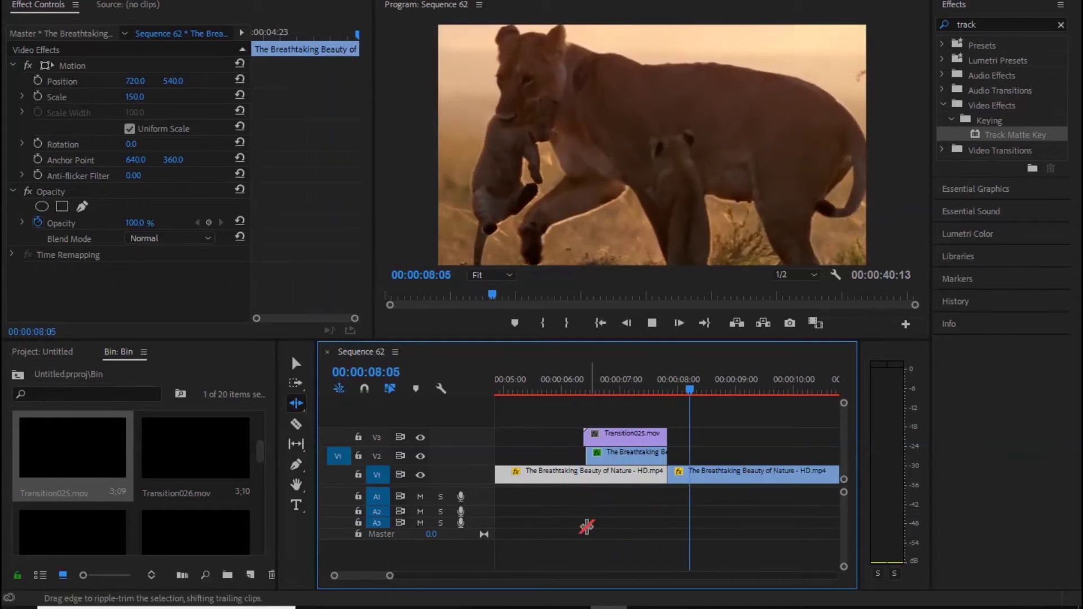
key("space")
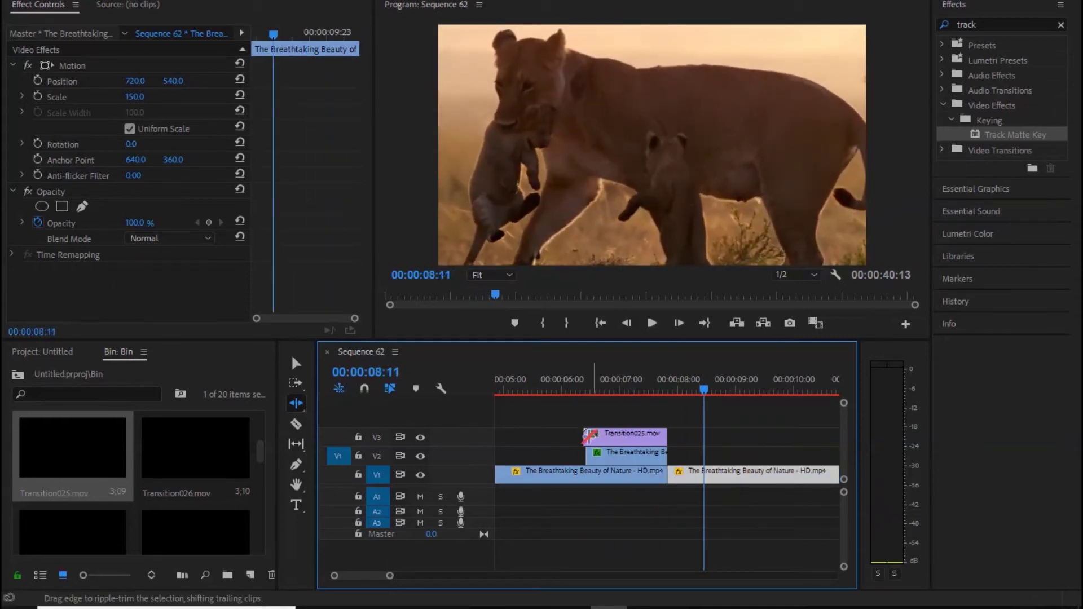
Select the Transition025.mov overlay on V3 and delete it.
left_click_drag(585, 436, 626, 416)
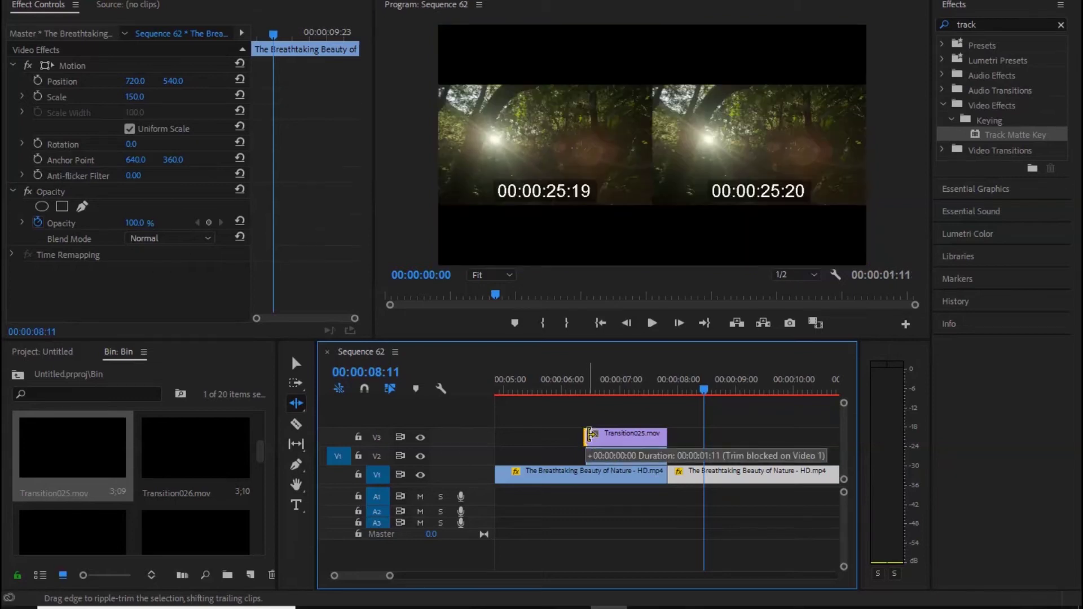
left_click(629, 438)
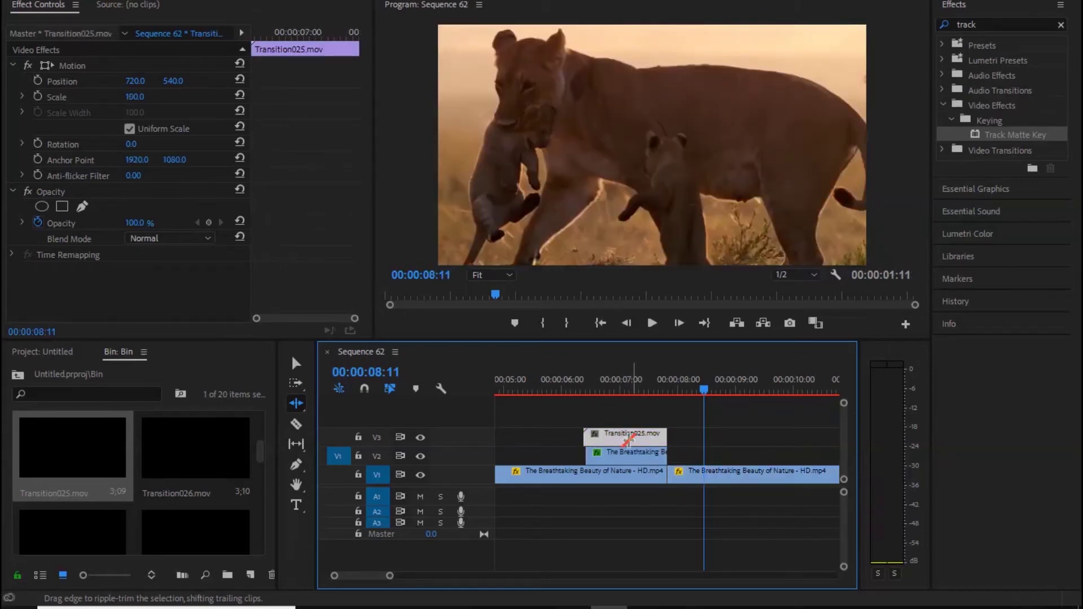
key("Delete")
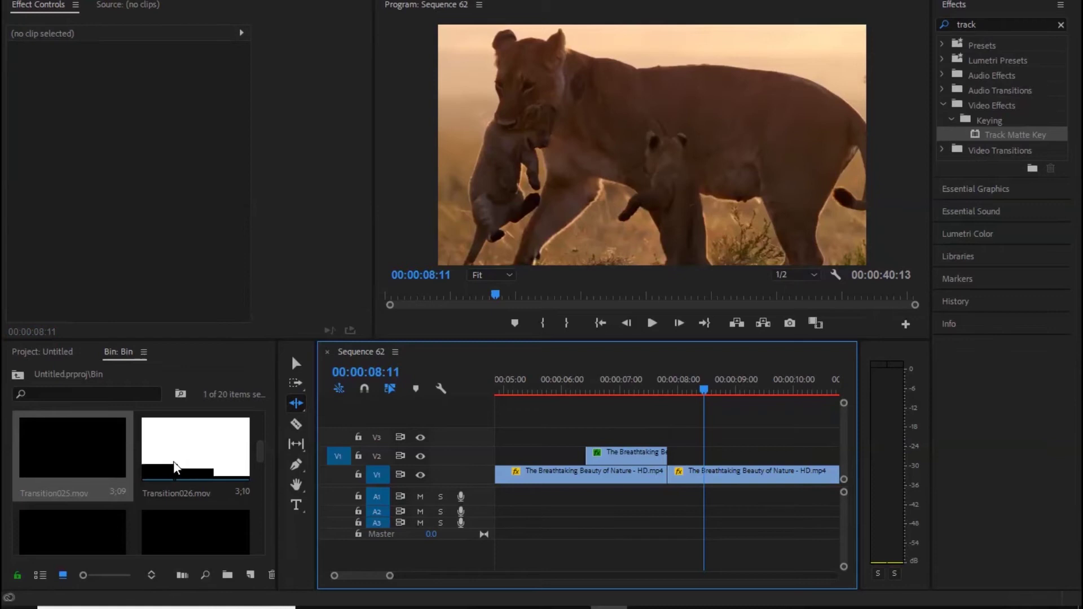
Try Transition028.mov on V3, then delete it.
scroll(174, 466, "down", 1)
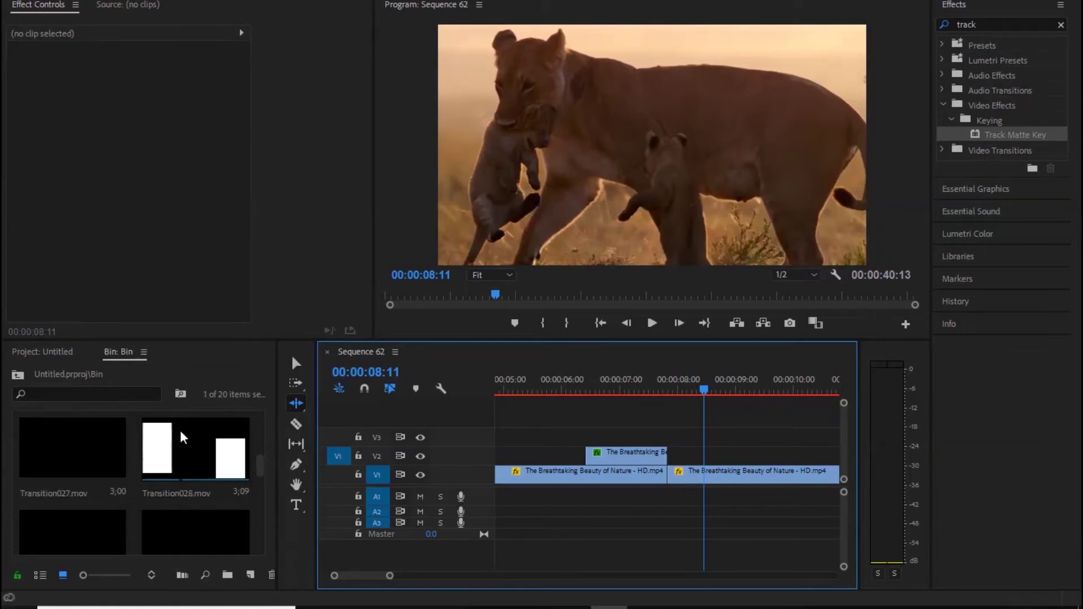
left_click_drag(176, 443, 513, 430)
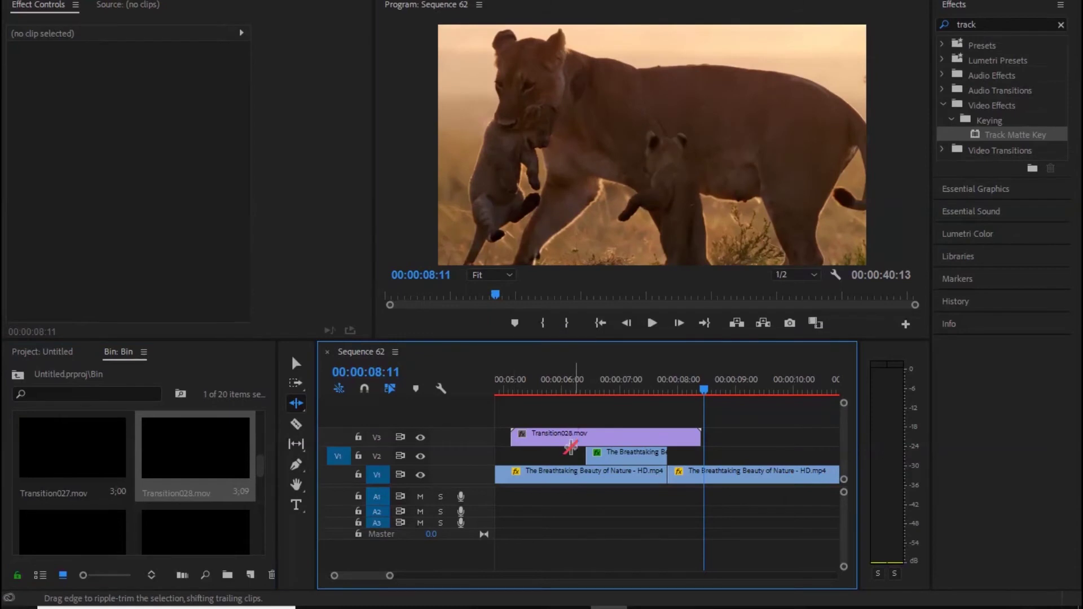
left_click(550, 438)
key("Delete")
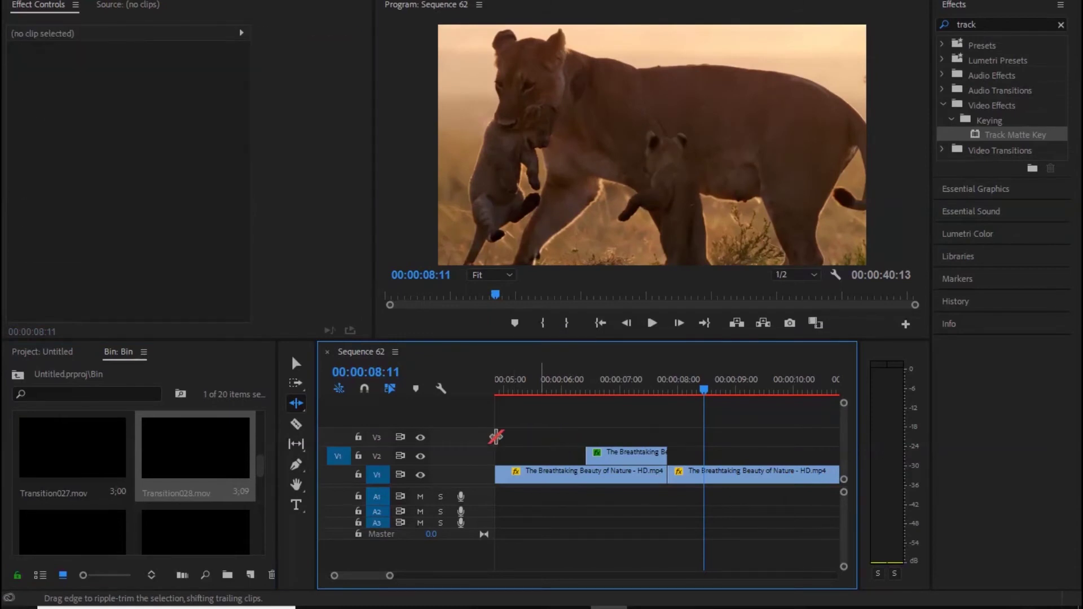
Drop Transition021.mov onto V3 over the cut and select the Transition024.mov clip.
scroll(125, 468, "up", 3)
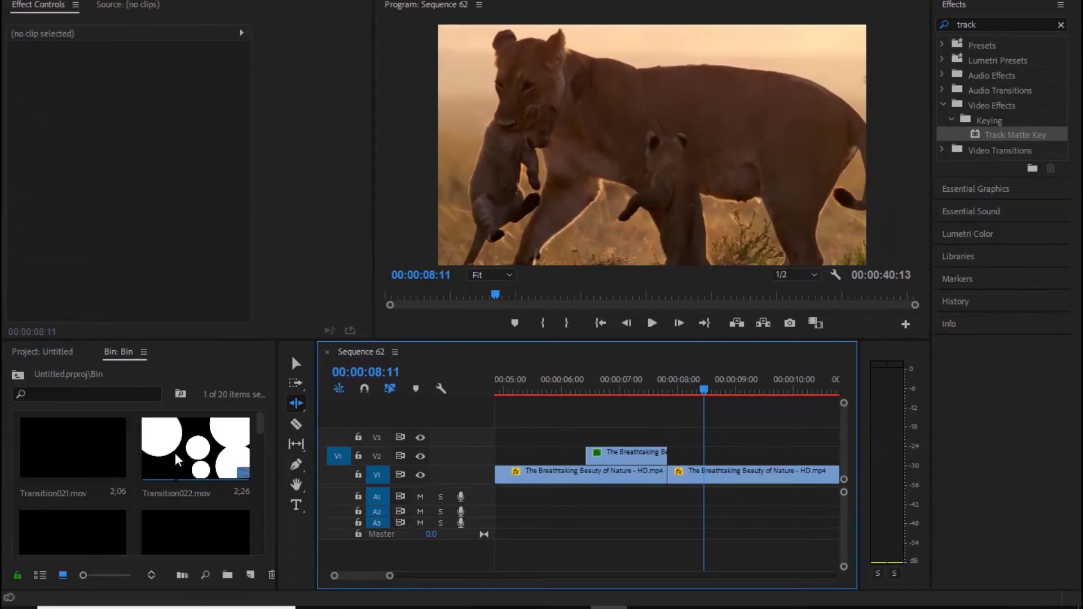
left_click_drag(92, 455, 538, 437)
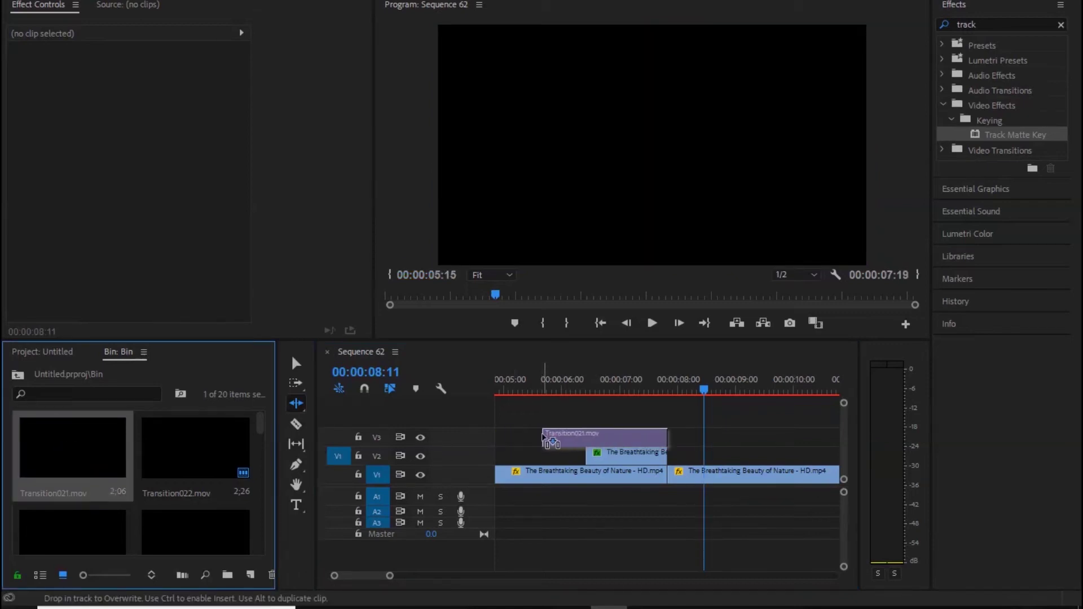
left_click_drag(537, 437, 542, 437)
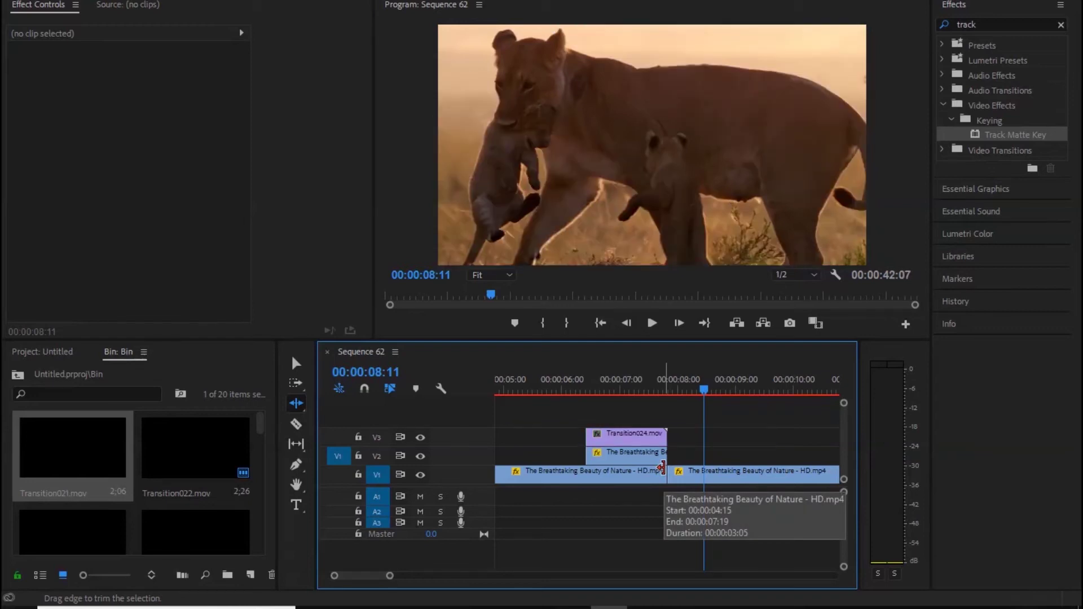
left_click(616, 441)
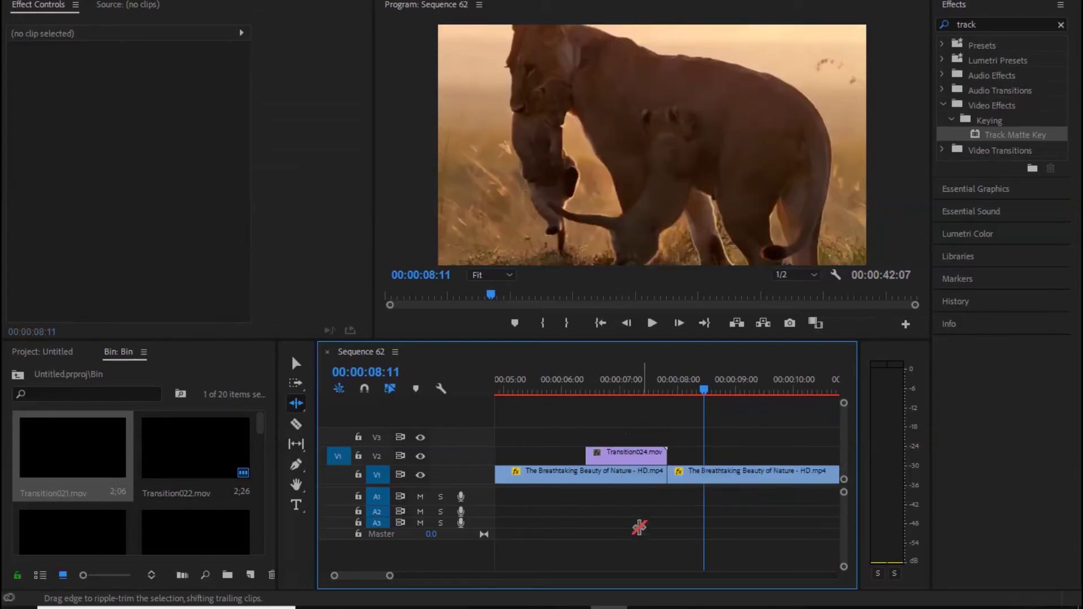
Put Transition024 on V3, raise the second lion clip to V2, split it, and return the rest to V1.
key("v")
left_click_drag(584, 457, 584, 438)
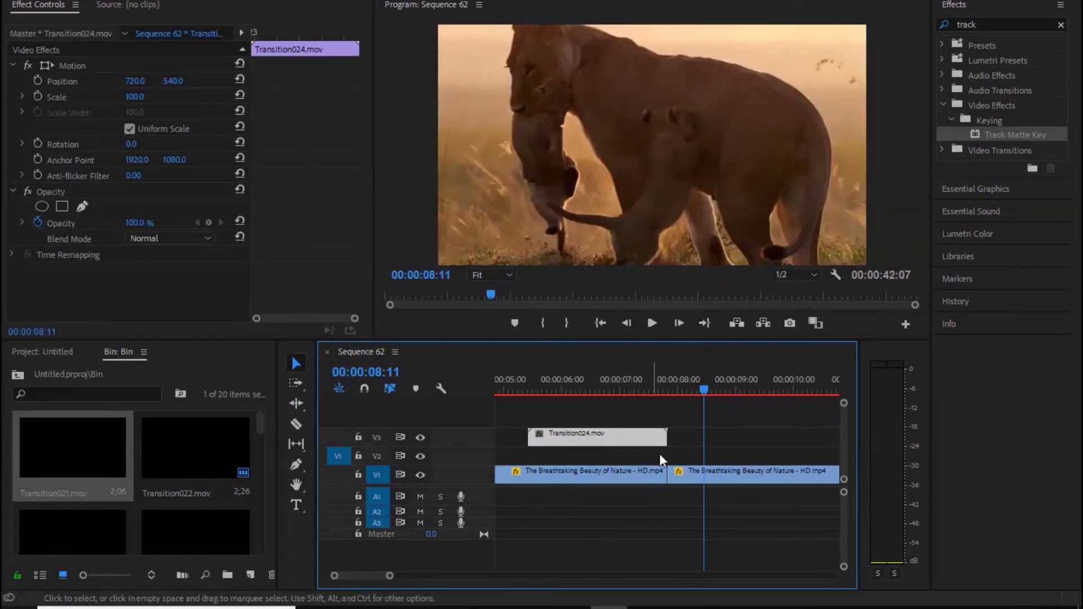
mouse_move(710, 472)
left_mouse_down()
mouse_move(665, 448)
mouse_move(573, 452)
left_mouse_up()
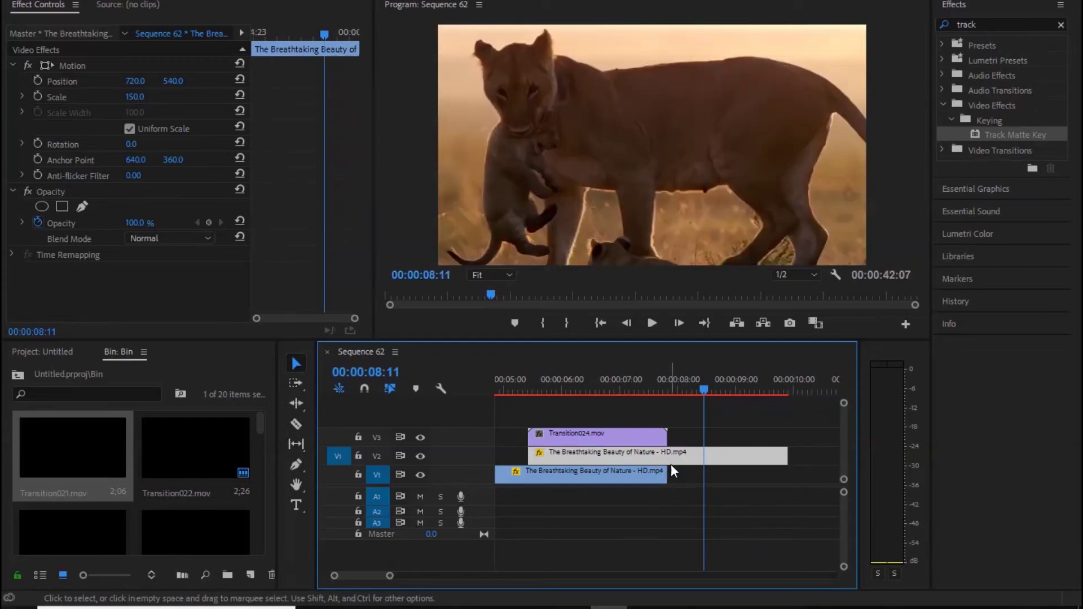
key("c")
left_click(668, 456)
key("v")
left_click_drag(718, 458, 718, 476)
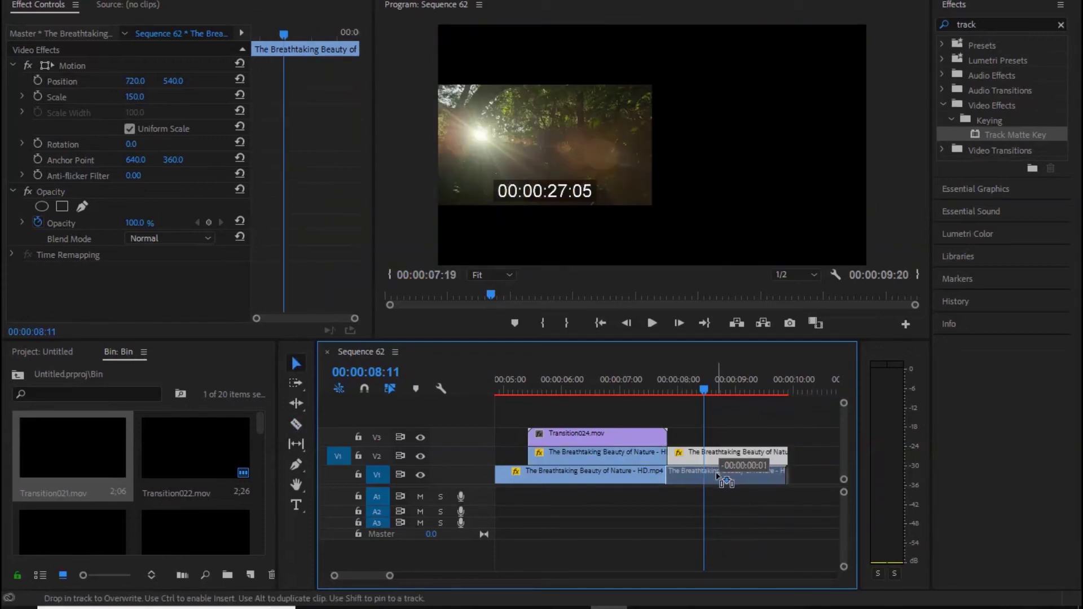
left_click_drag(718, 476, 718, 476)
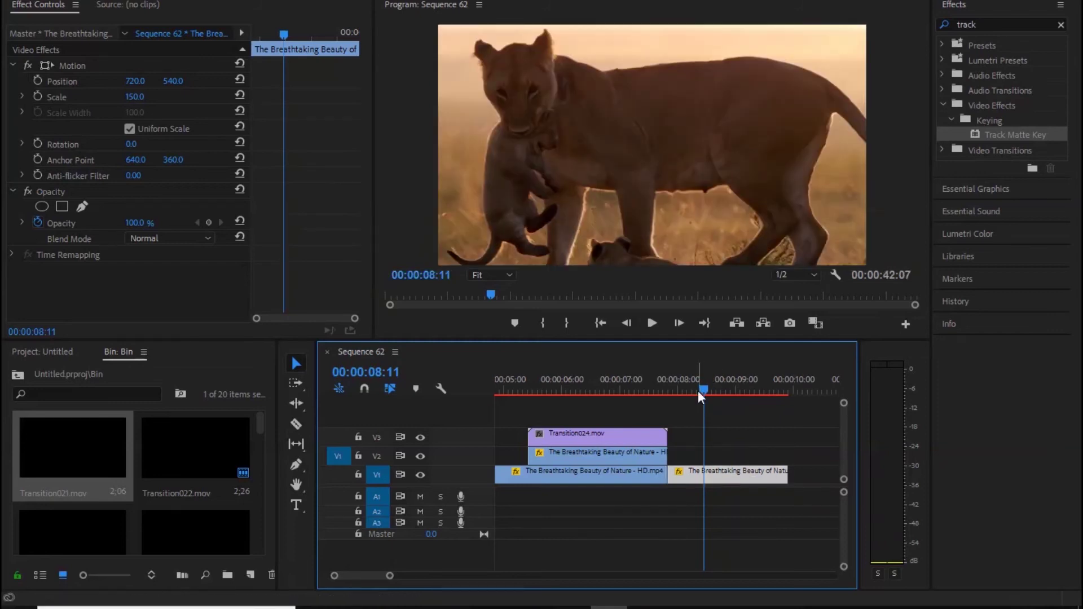
Play back the rearranged transition and apply Track Matte Key to the V2 lion clip.
left_click_drag(706, 390, 524, 400)
key("space")
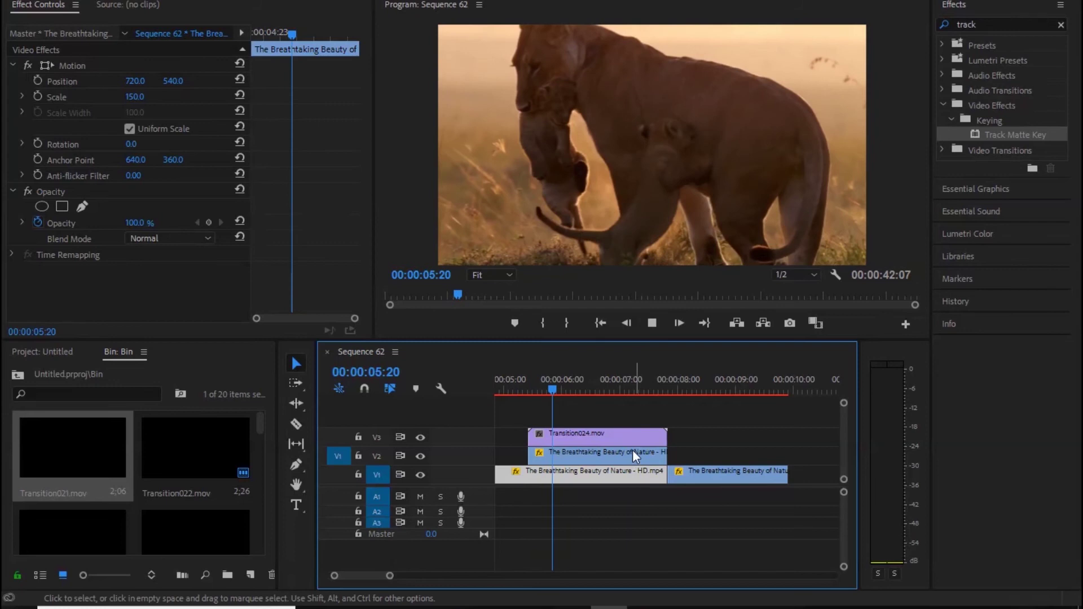
key("space")
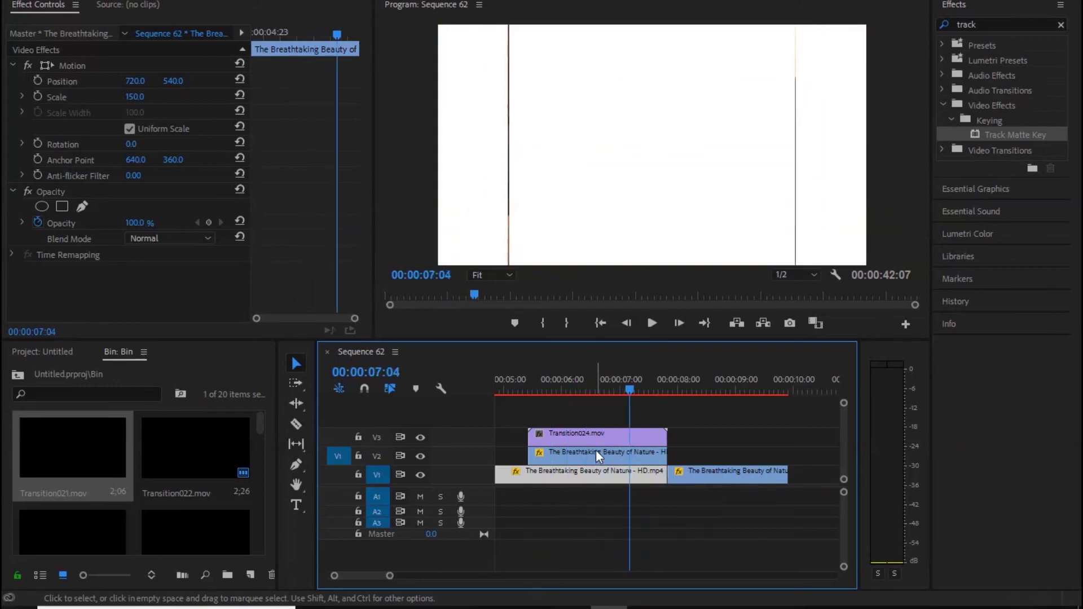
left_click(596, 451)
left_click_drag(997, 131, 619, 449)
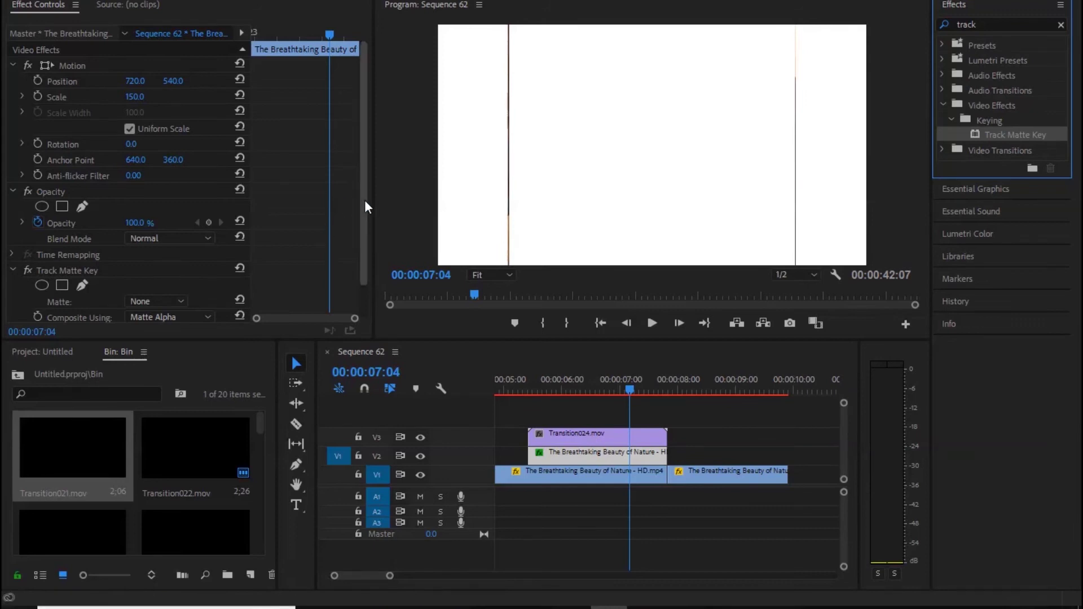
Set the V2 lion clip's Track Matte Key Matte to Video 3.
left_click_drag(364, 186, 362, 200)
left_click(161, 265)
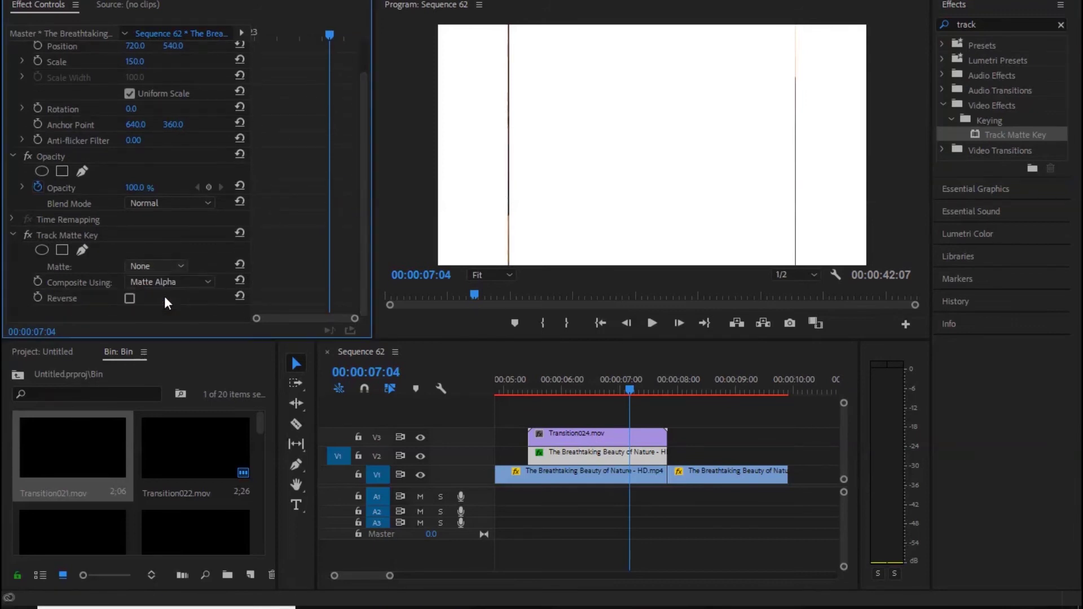
left_click(164, 295)
Play back the matte wipe from just before the transition.
left_click(516, 388)
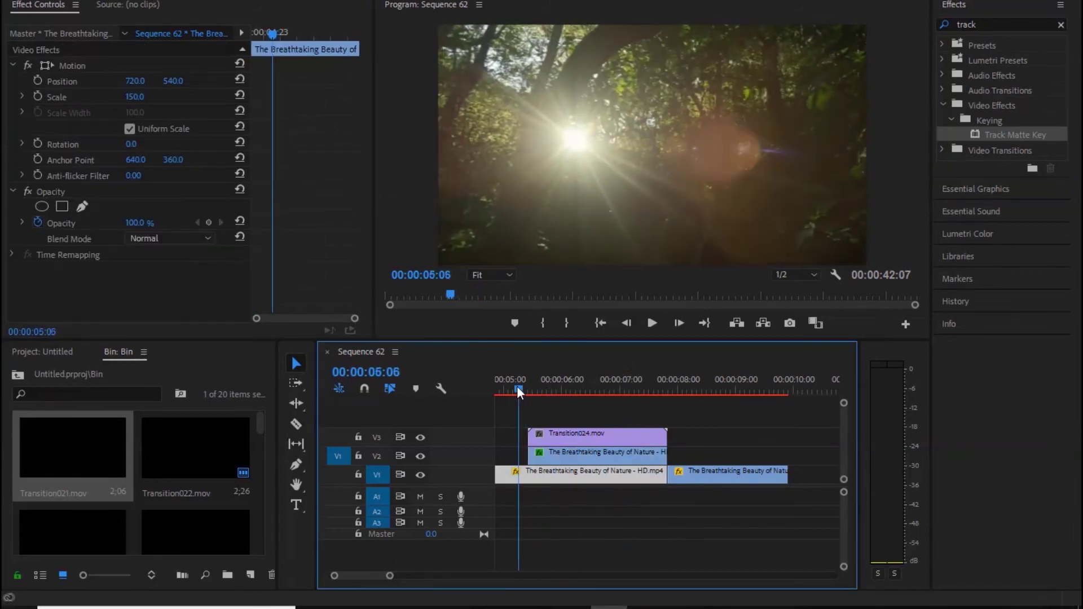
key("space")
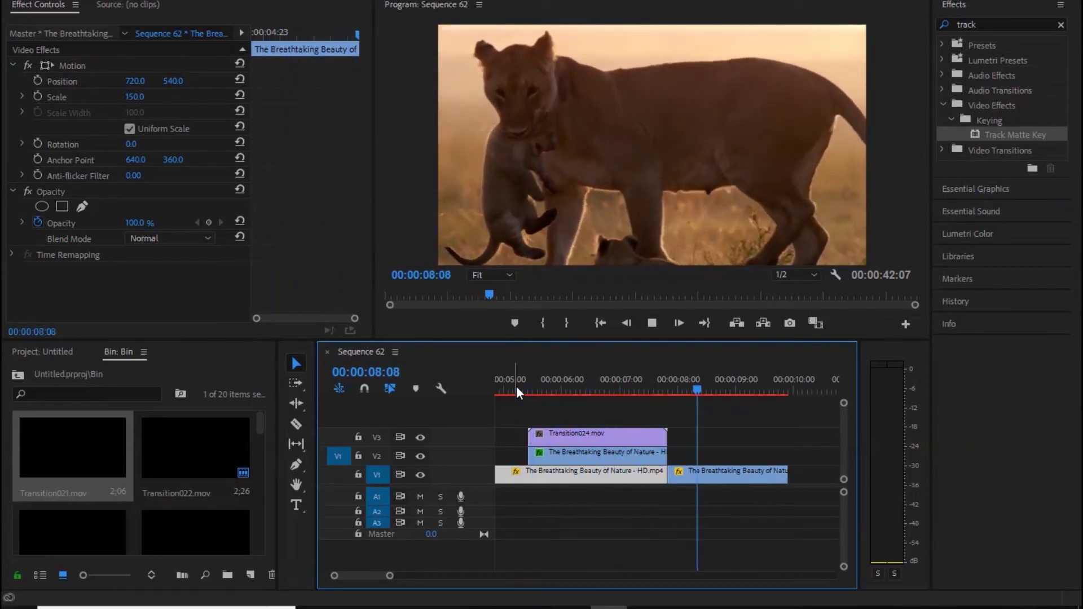
key("space")
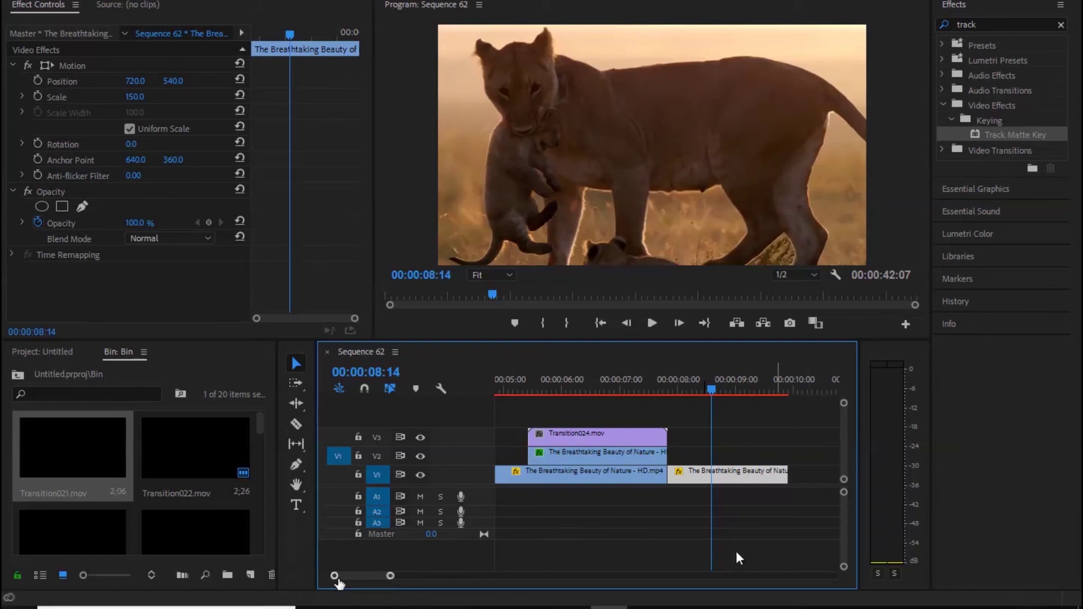
Zoom the timeline out, scroll the bin to Transition027, and drag it toward V2.
left_click_drag(389, 576, 406, 575)
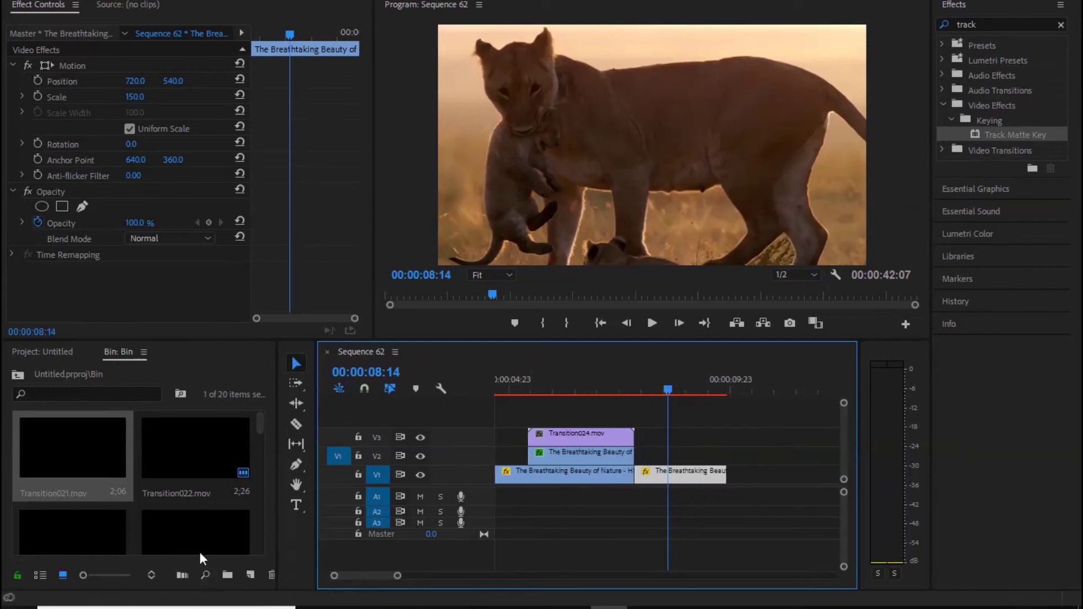
scroll(171, 486, "down", 1)
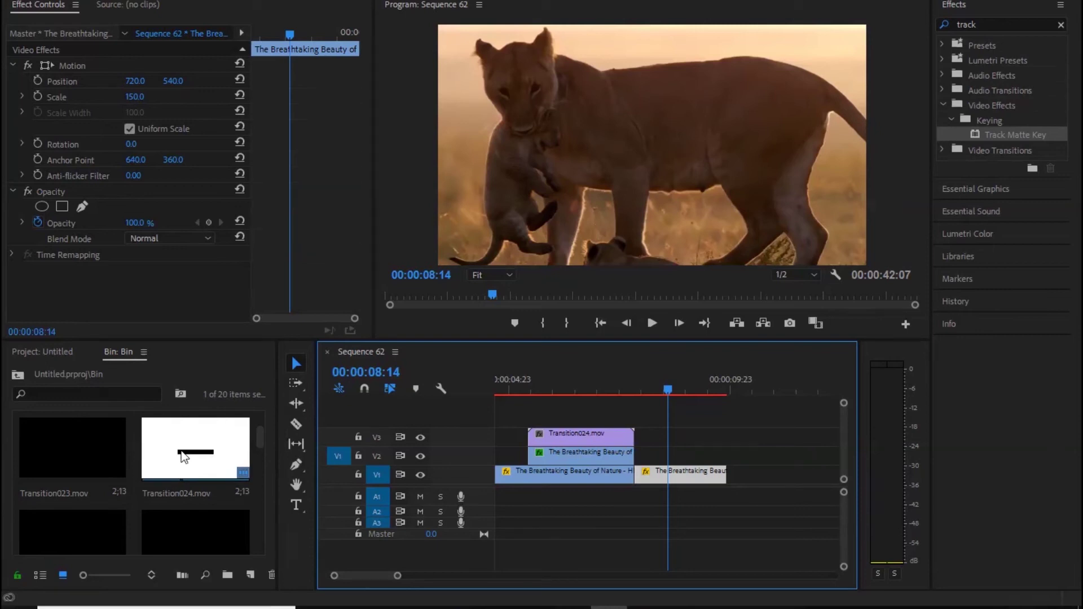
scroll(68, 468, "down", 1)
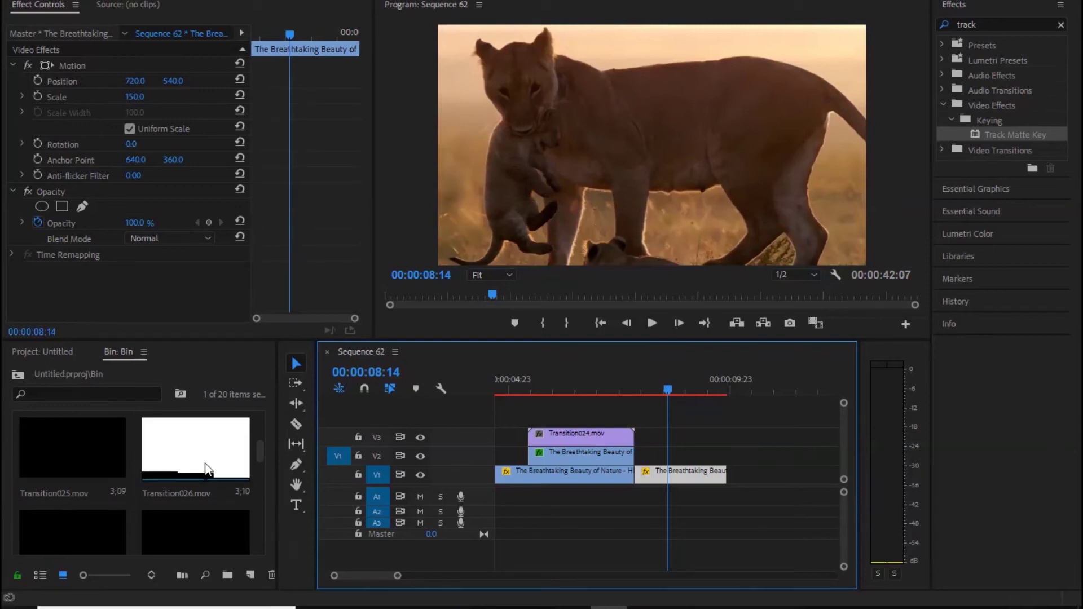
scroll(206, 468, "down", 1)
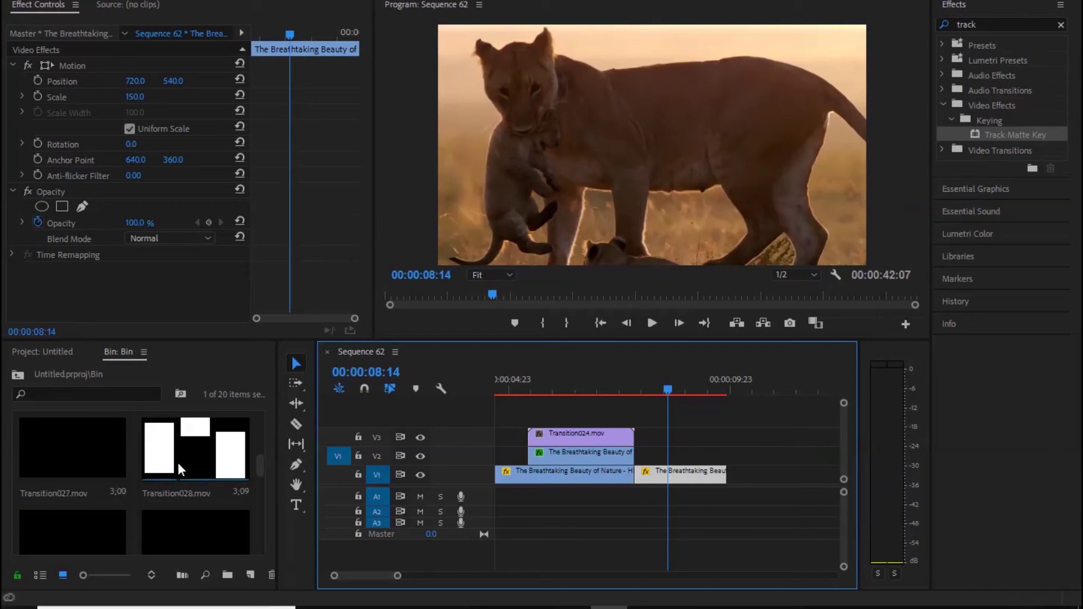
left_click_drag(85, 463, 645, 451)
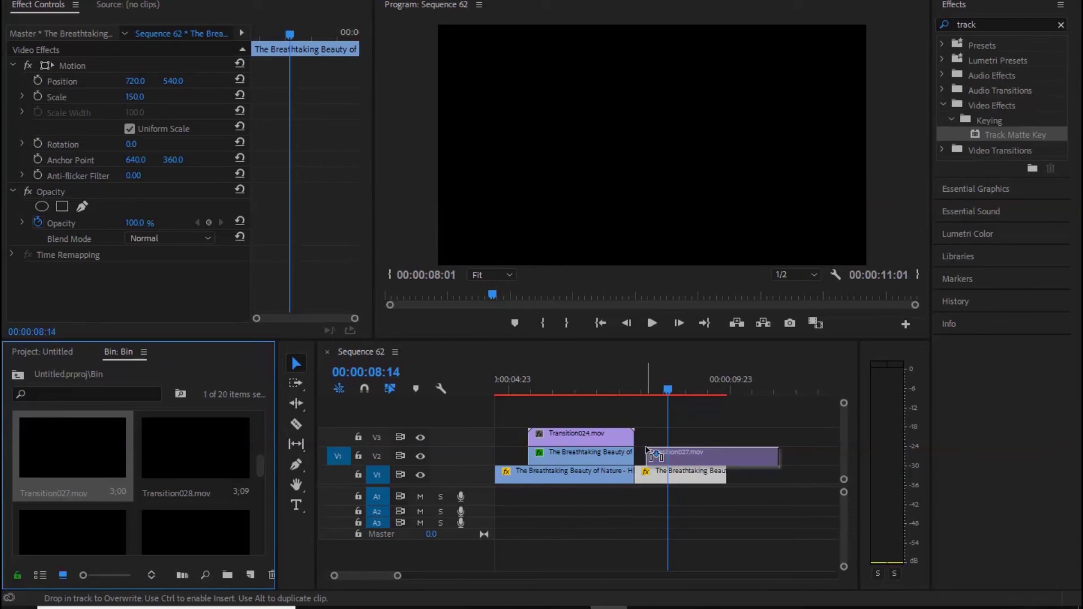
Place Transition027 on V2 after the first transition and ripple-trim its end shorter.
left_click_drag(645, 452, 660, 448)
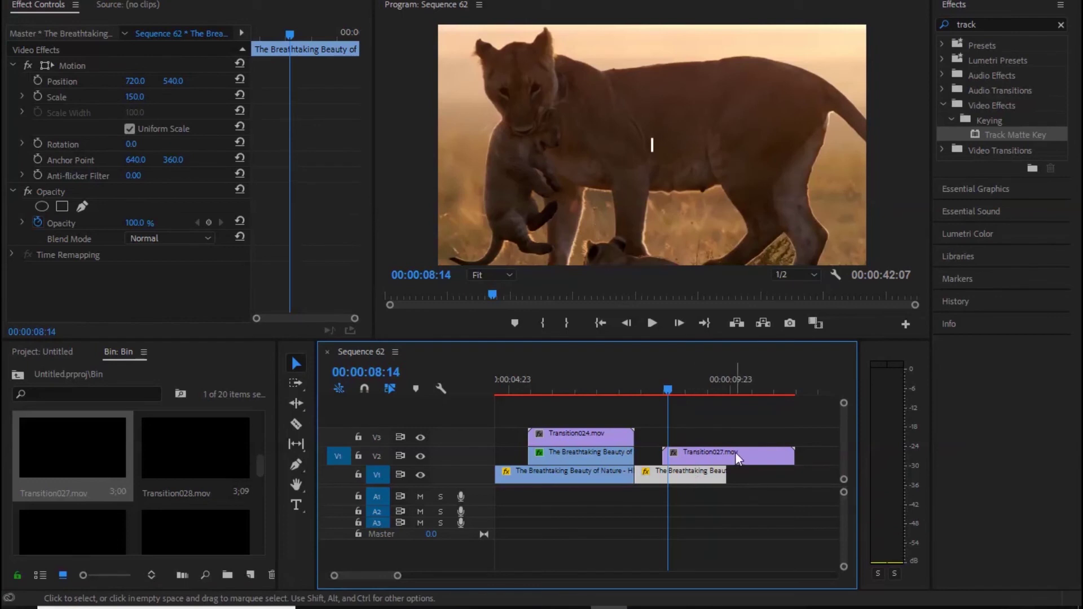
left_click_drag(708, 455, 716, 452)
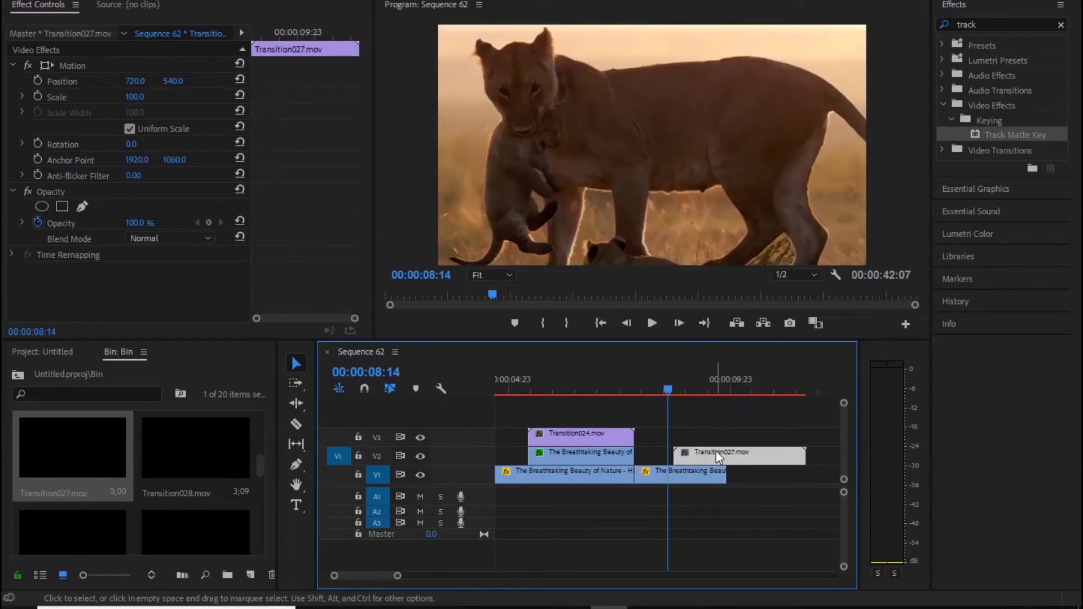
left_click(296, 404)
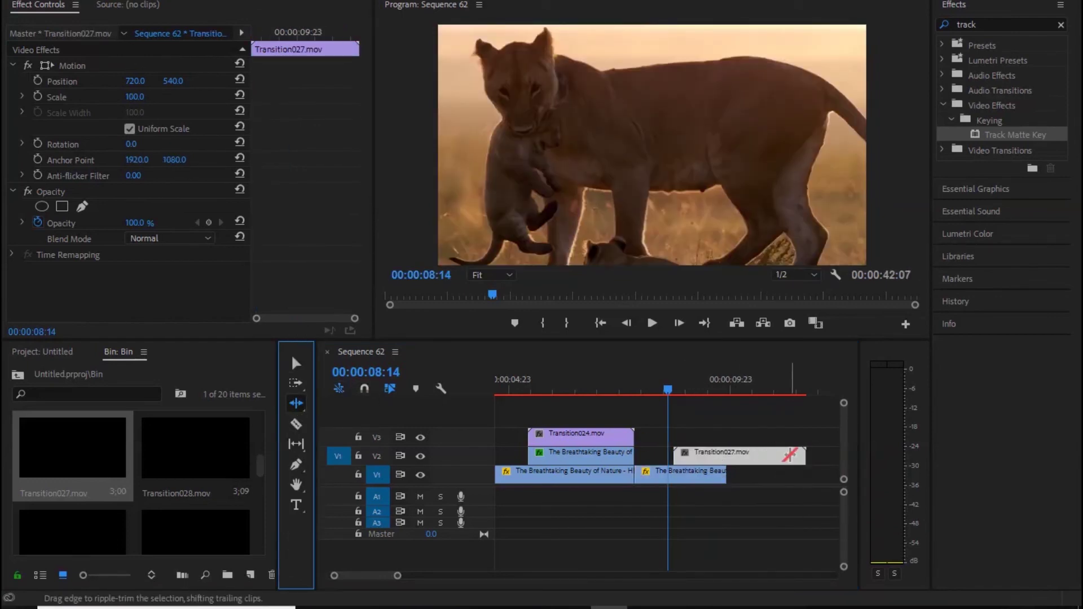
left_click_drag(810, 455, 728, 457)
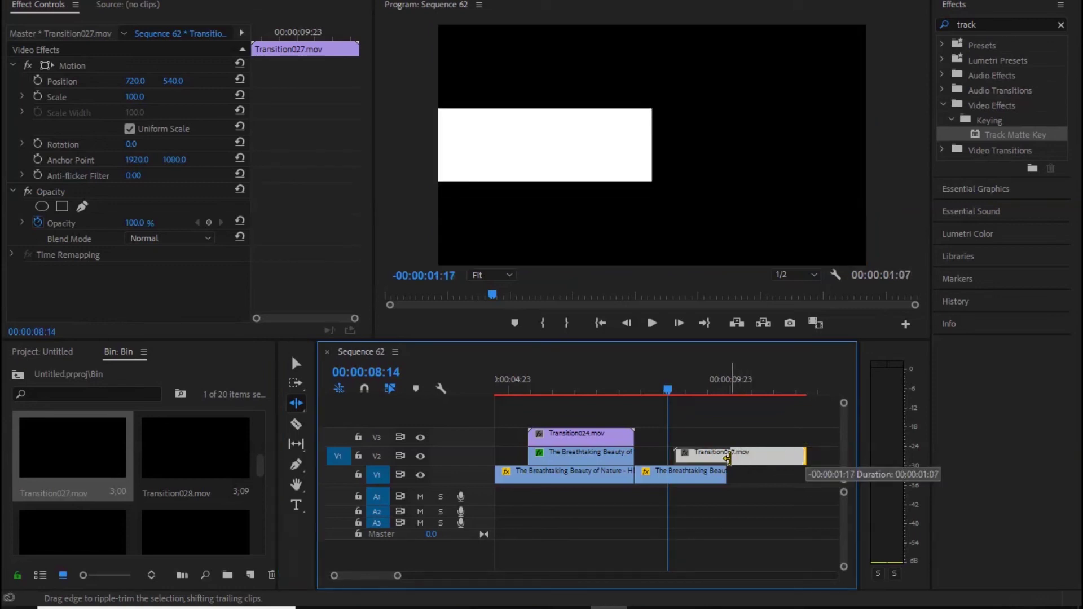
left_click_drag(727, 458, 727, 457)
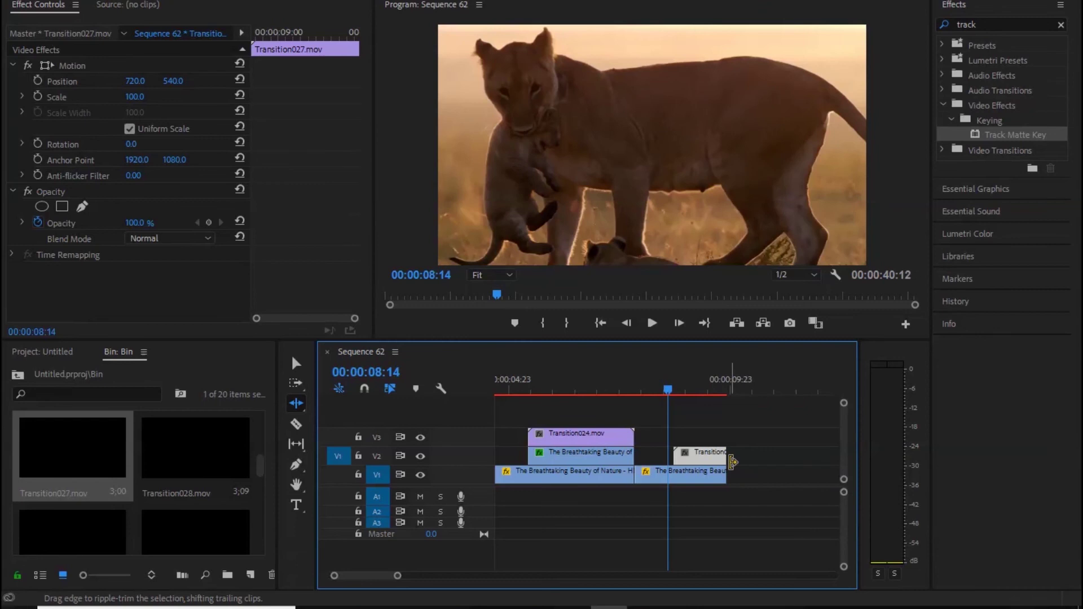
Move the trimmed Transition027 up onto V3 and bring up the V1 gap's menu.
key("v")
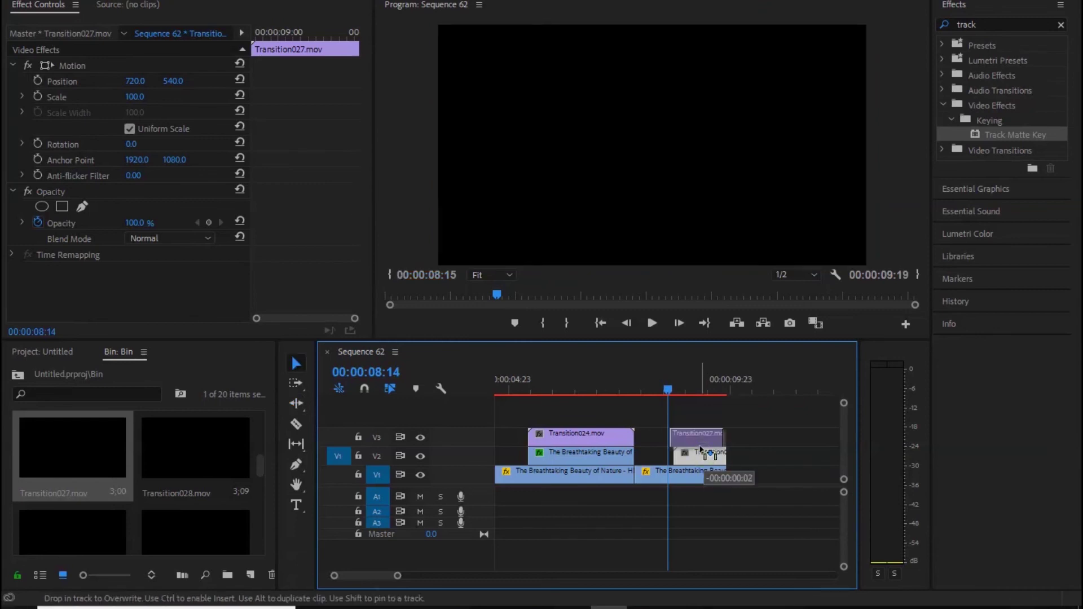
left_click_drag(700, 451, 702, 434)
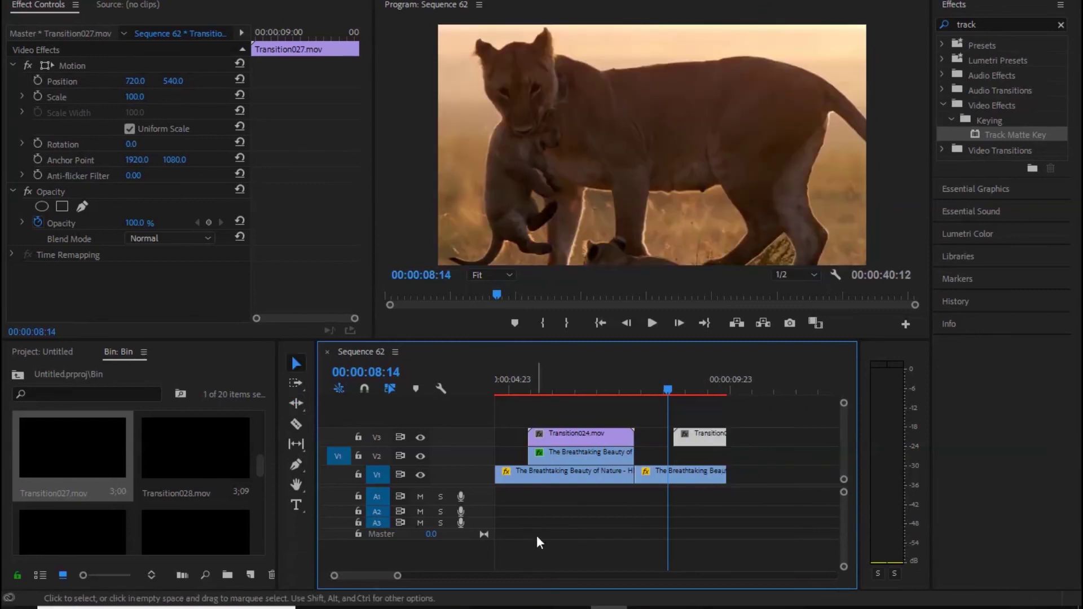
right_click(740, 472)
Close the V1 gap, split the cranes clip on V2 at the playhead, and return the remainder to V1.
left_click(764, 481)
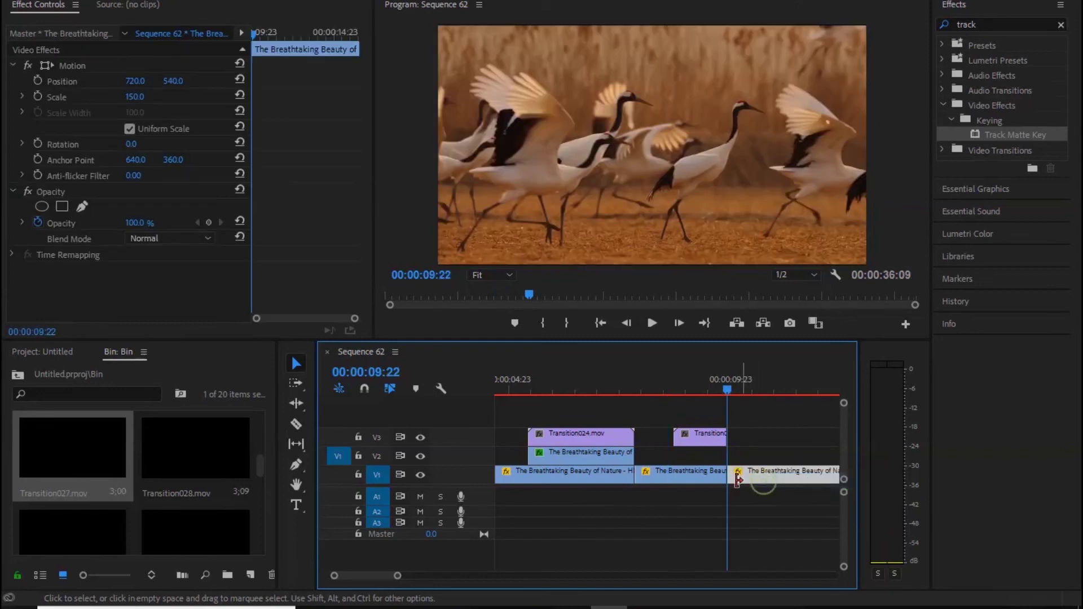
mouse_move(757, 477)
left_mouse_down()
mouse_move(721, 454)
mouse_move(733, 455)
left_mouse_up()
key("c")
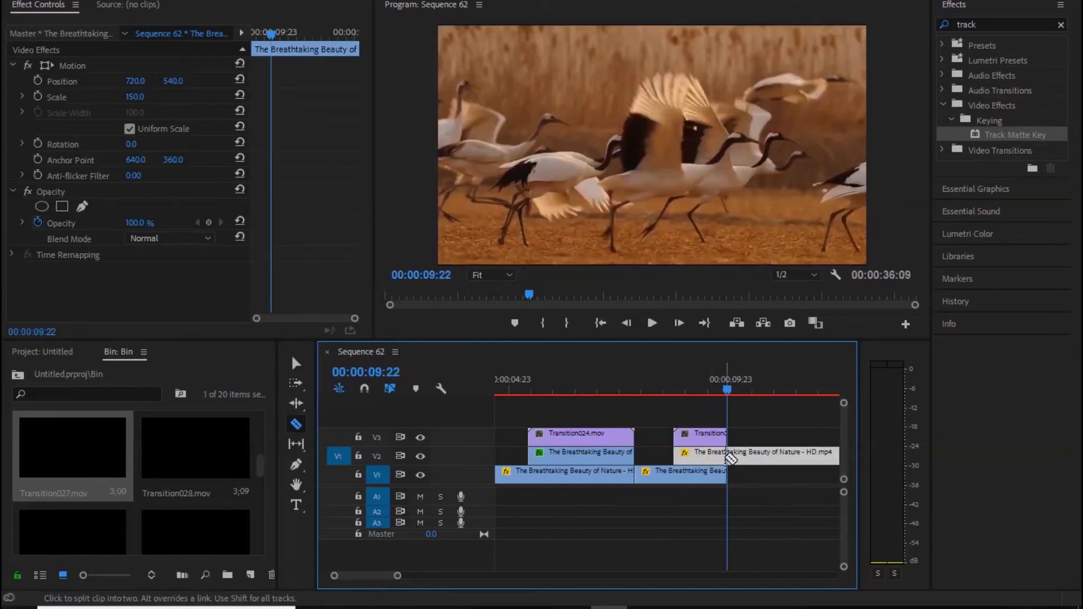
left_click(729, 458)
key("v")
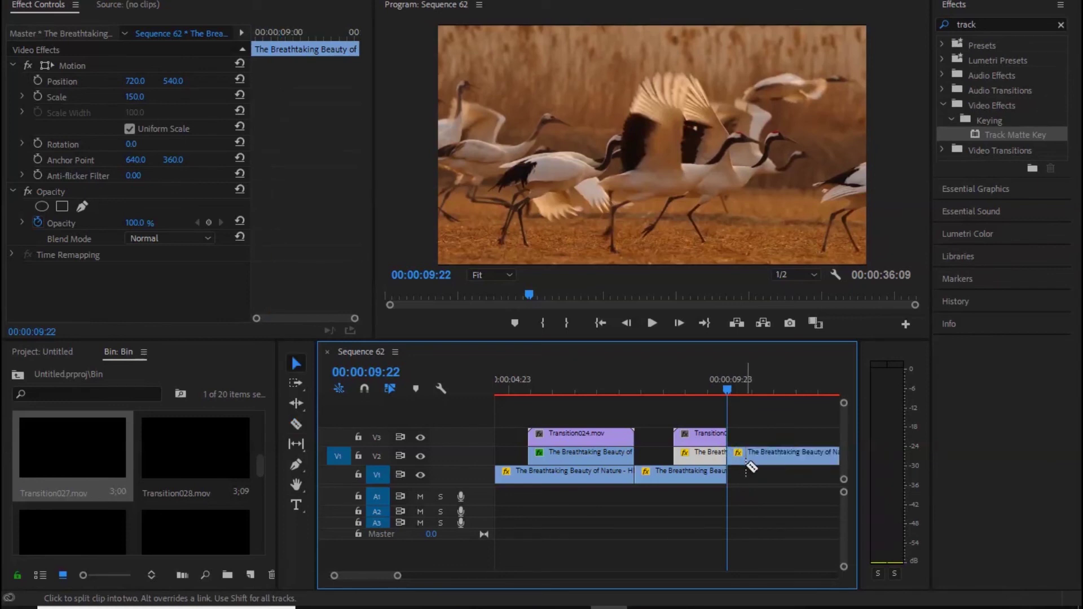
left_click(751, 459)
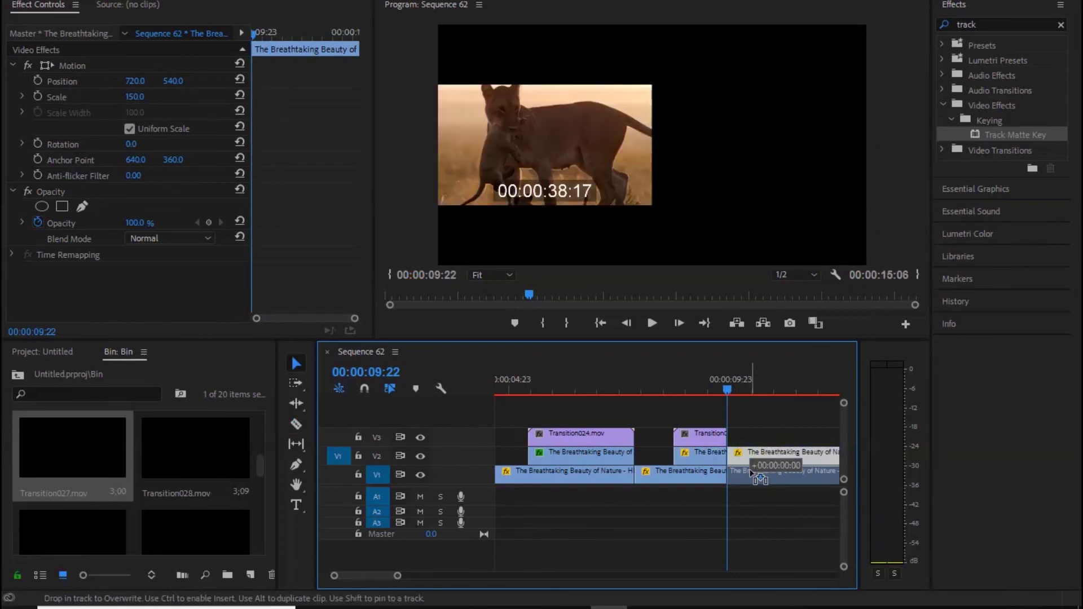
left_click_drag(751, 463, 750, 470)
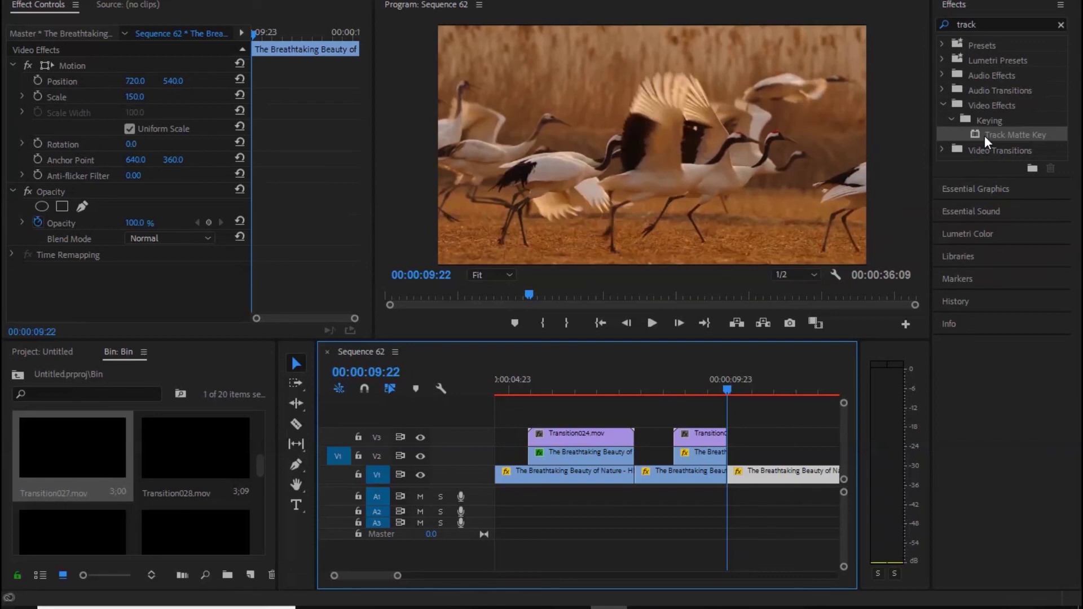
Give the V2 cranes opening a Track Matte Key with Matte set to Video 3.
left_click_drag(709, 446, 709, 446)
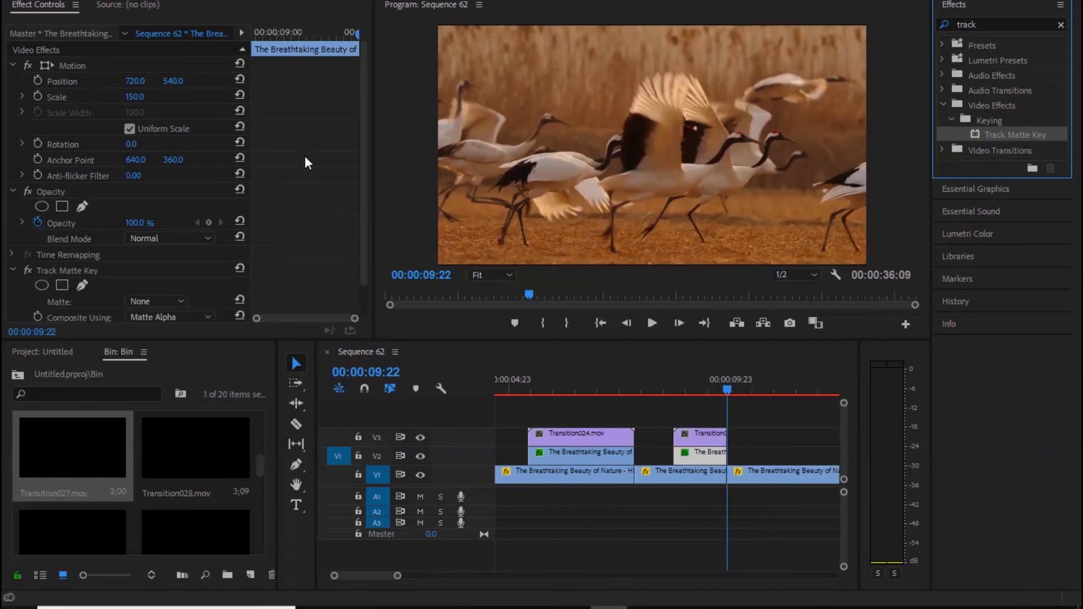
left_click_drag(363, 156, 360, 257)
left_click(158, 266)
left_click(160, 299)
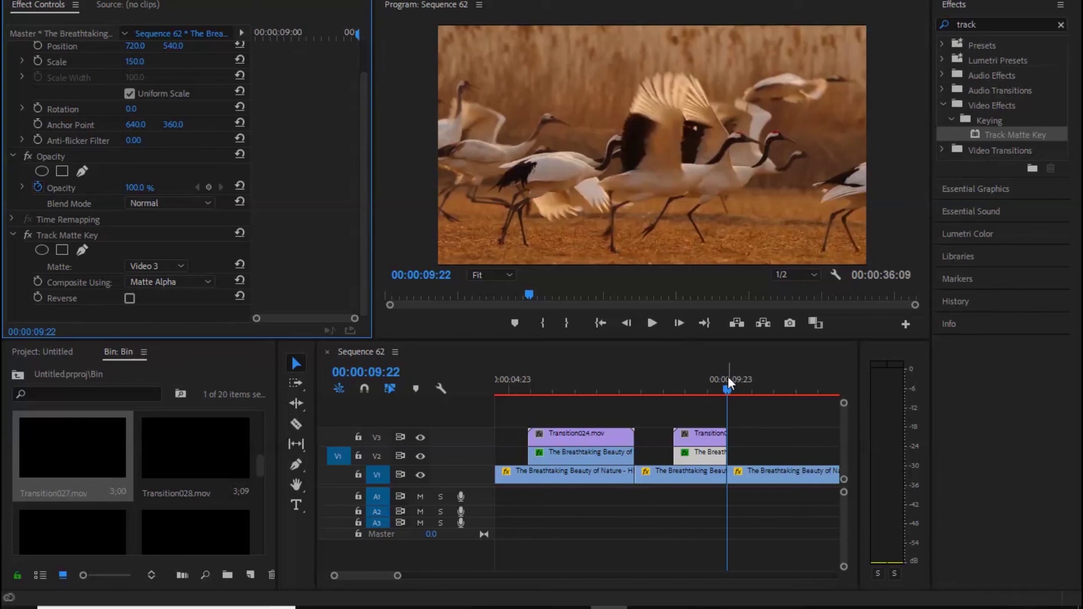
Play back the second transition from just before it.
left_click(634, 388)
left_click(607, 391)
key("space")
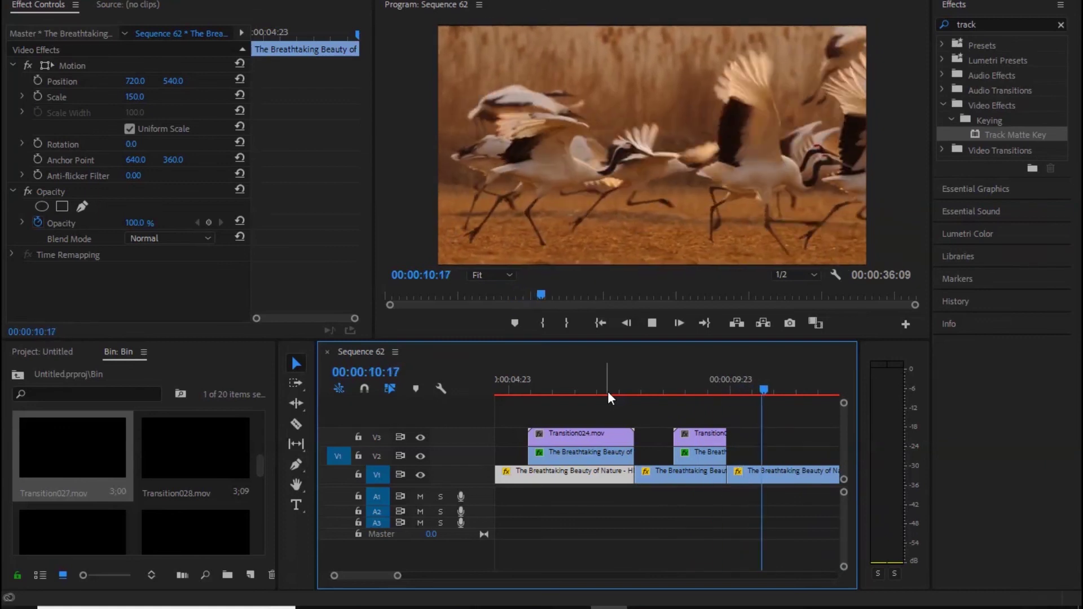
Delete the two leftover V1 clips so the sequence runs 00:00:15:07, then scrub back.
key("space")
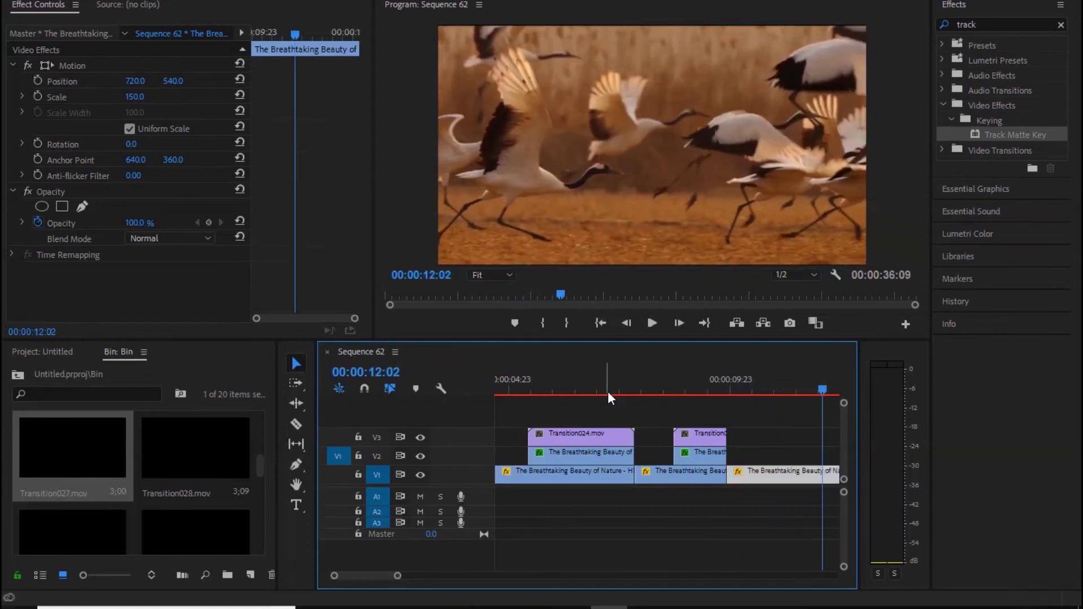
left_click_drag(396, 576, 458, 576)
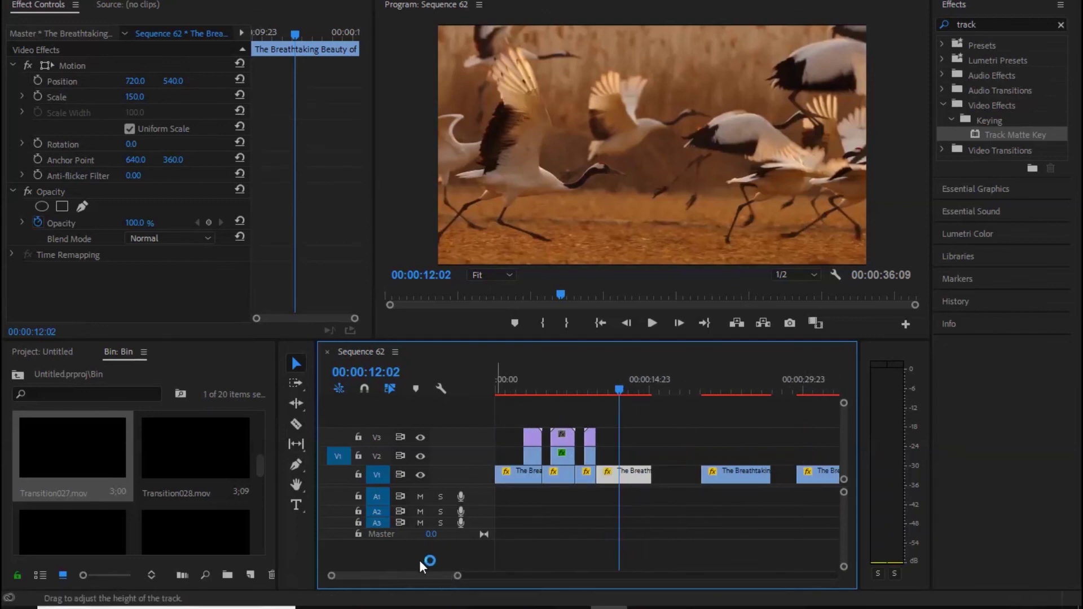
left_click_drag(458, 577, 480, 575)
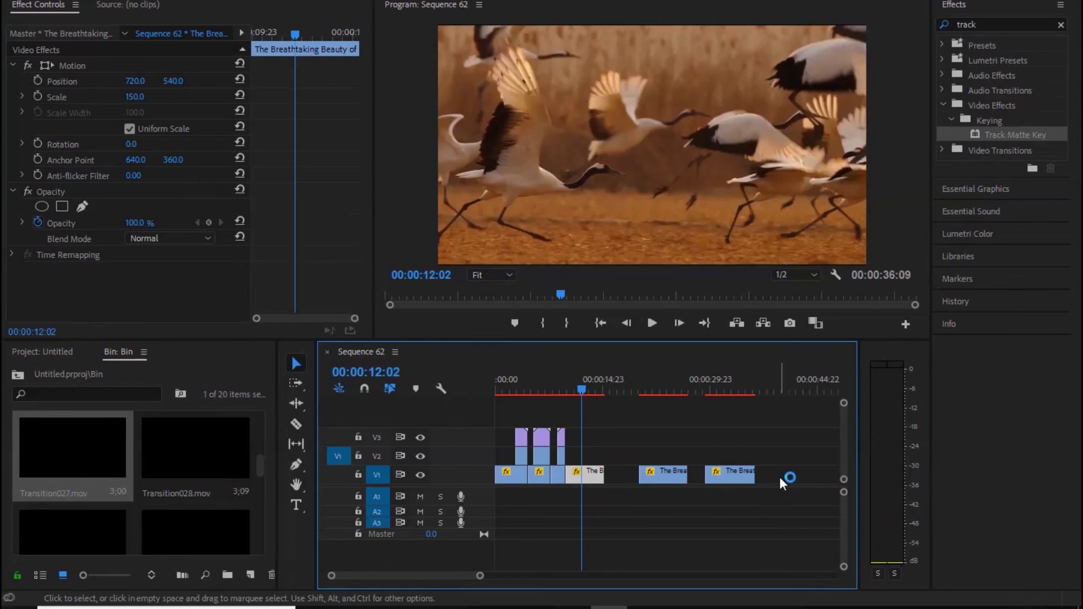
left_click_drag(781, 480, 624, 438)
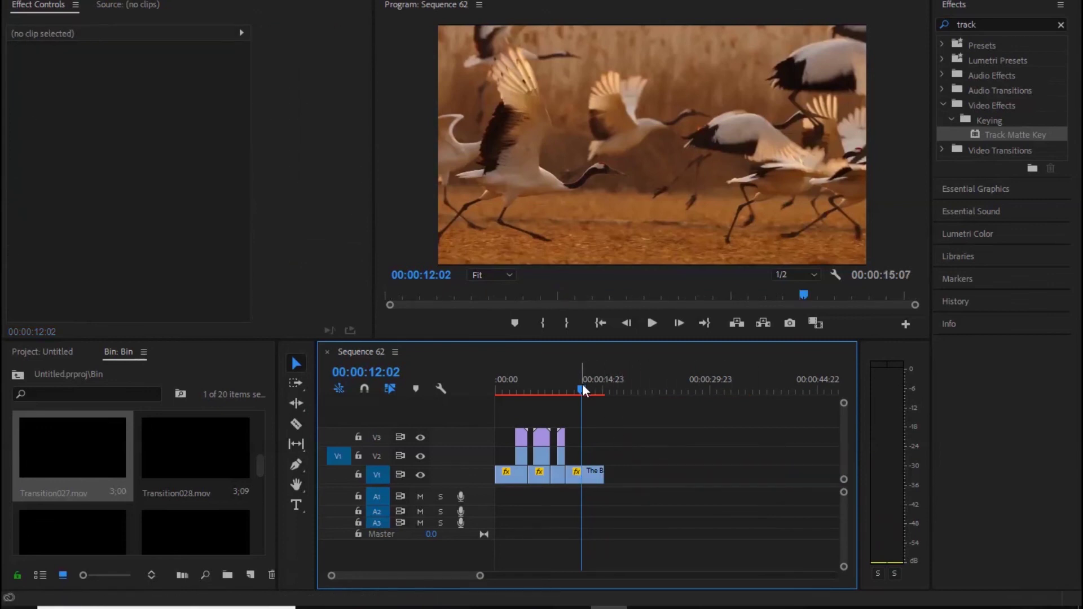
left_click_drag(584, 390, 505, 396)
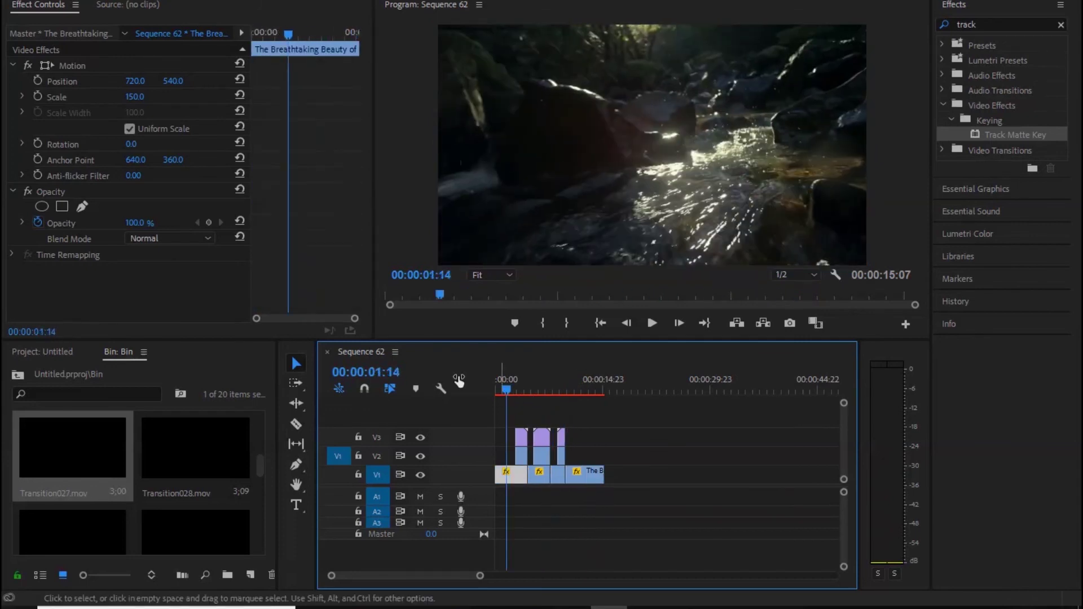
left_click(13, 3)
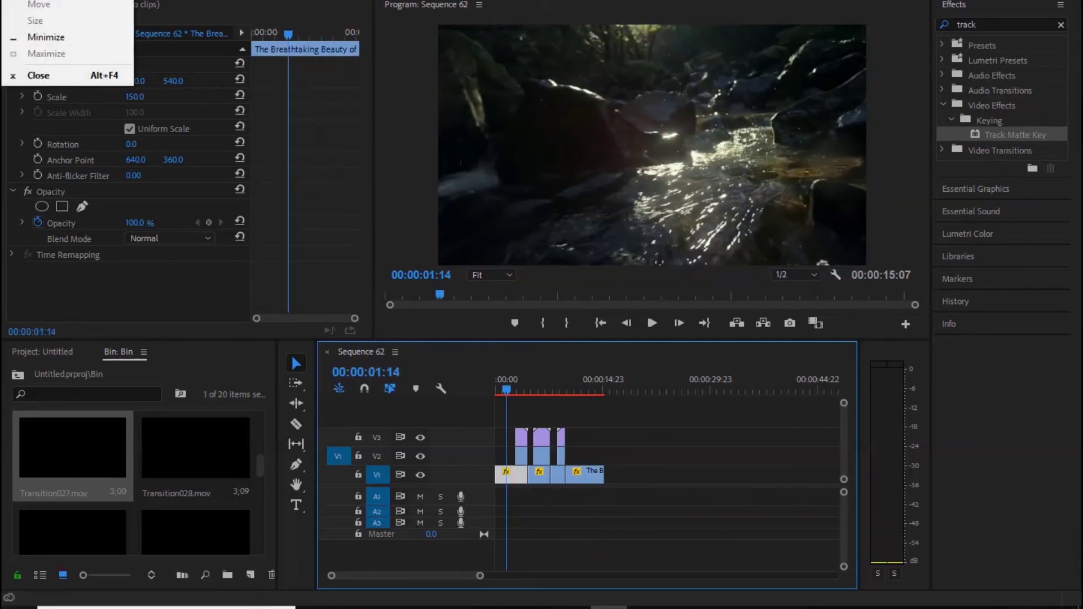